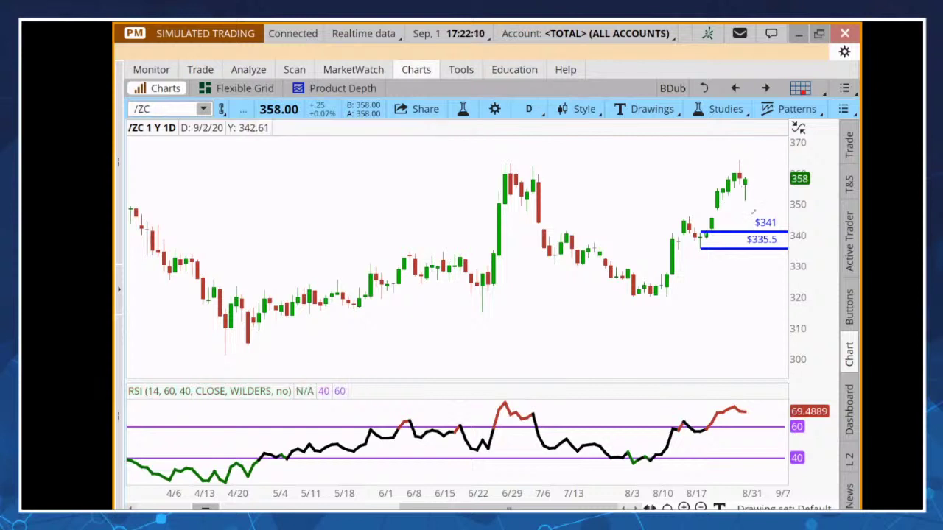
- Examine the /ZC daily chart's price zone between $372.25 and $377.5, above the current price
{"action": "left_click_drag", "start_coordinate": [581, 491], "coordinate": [508, 491]}
{"action": "left_click_drag", "start_coordinate": [808, 206], "coordinate": [800, 247]}
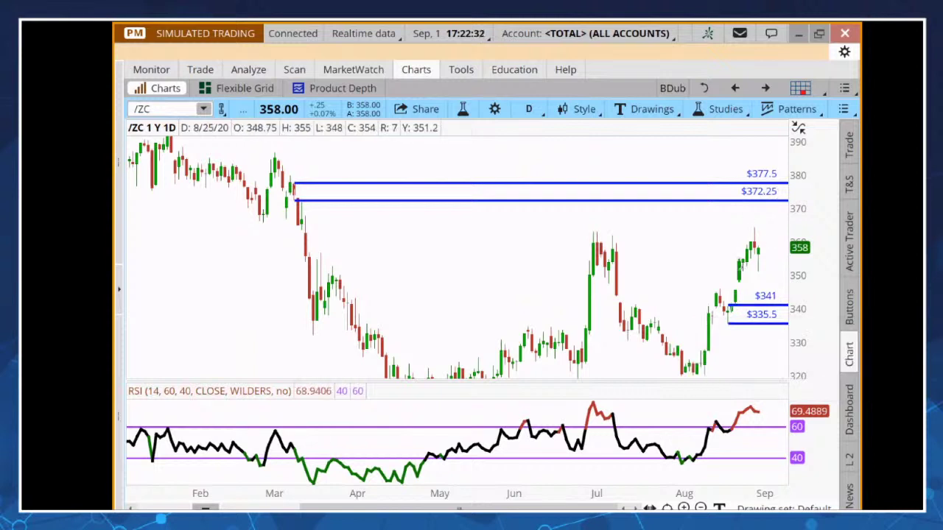
{"action": "mouse_move", "coordinate": [756, 193]}
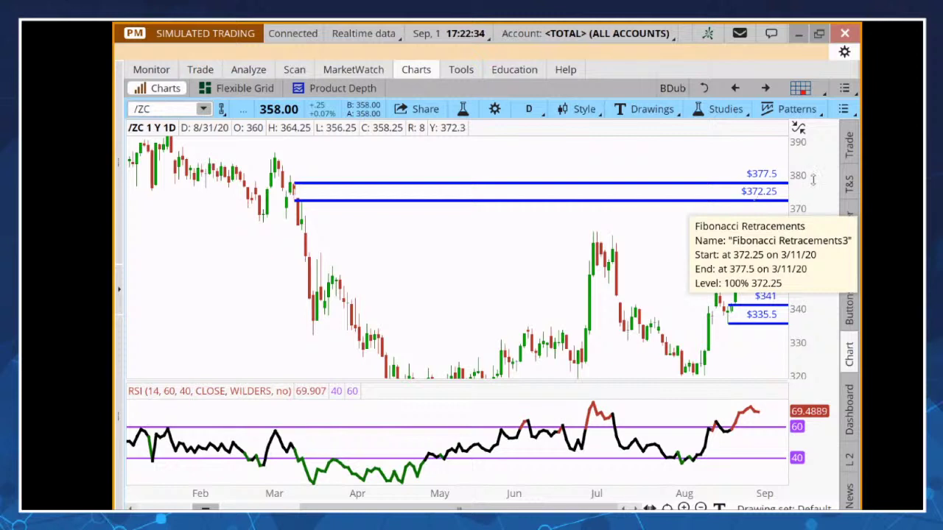
- Load the wheat futures symbol /ZW on the daily chart
{"action": "left_click", "coordinate": [153, 111]}
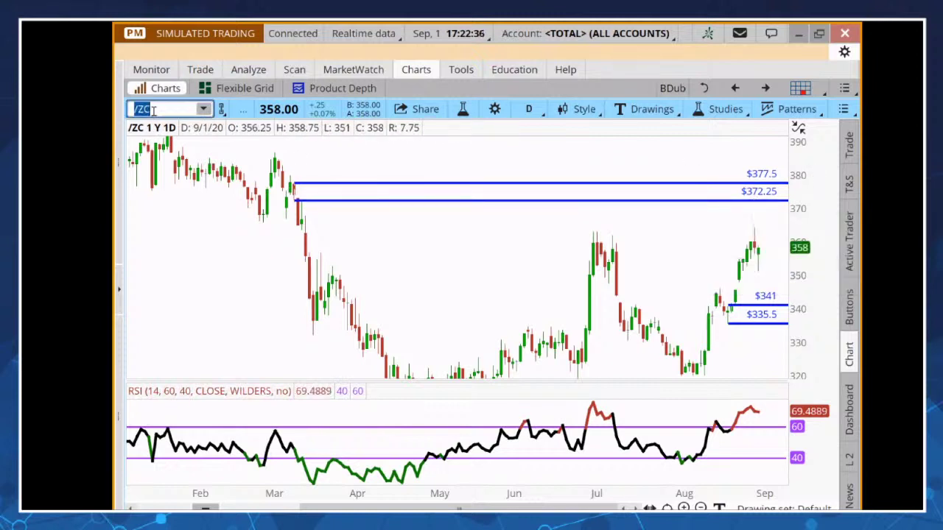
{"action": "type", "text": "/ZW"}
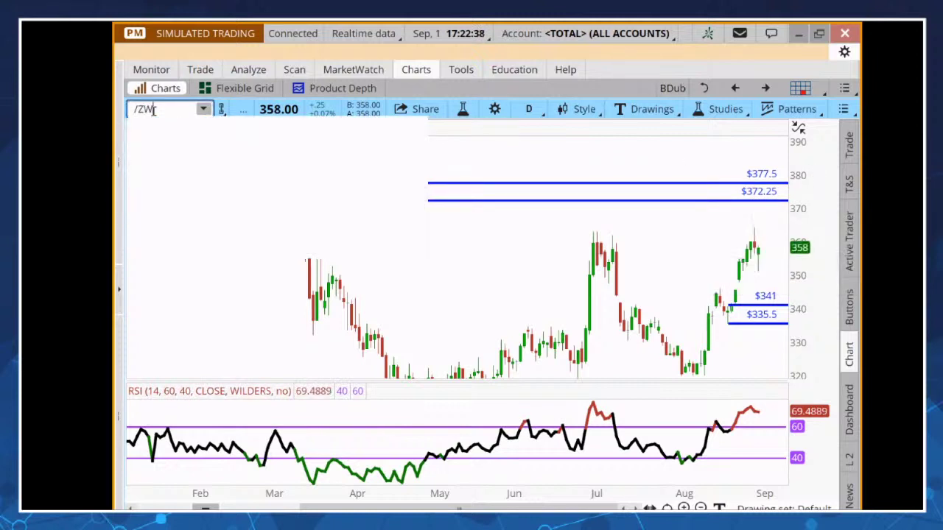
{"action": "key", "text": "Return"}
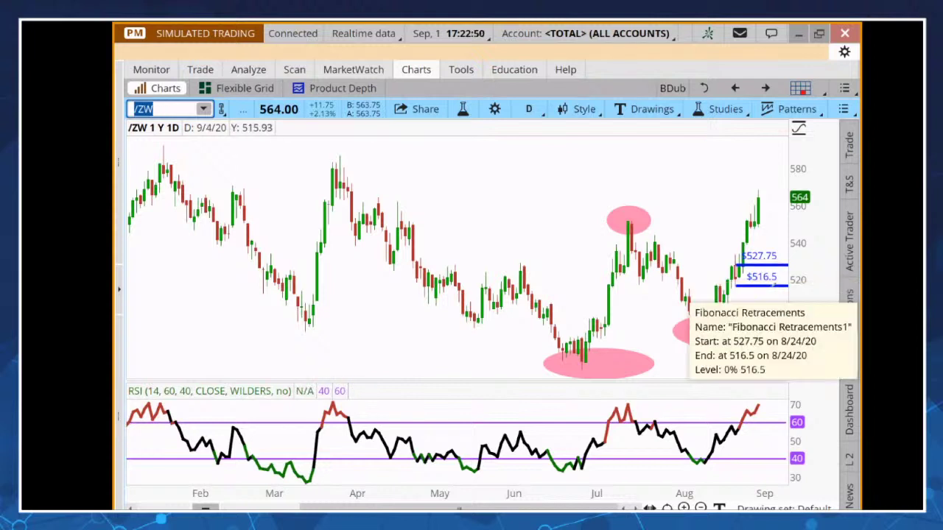
- Draw a Fibonacci extension on the /ZW chart from the late-June low to the mid-July high and back to the August low
{"action": "mouse_move", "coordinate": [530, 122]}
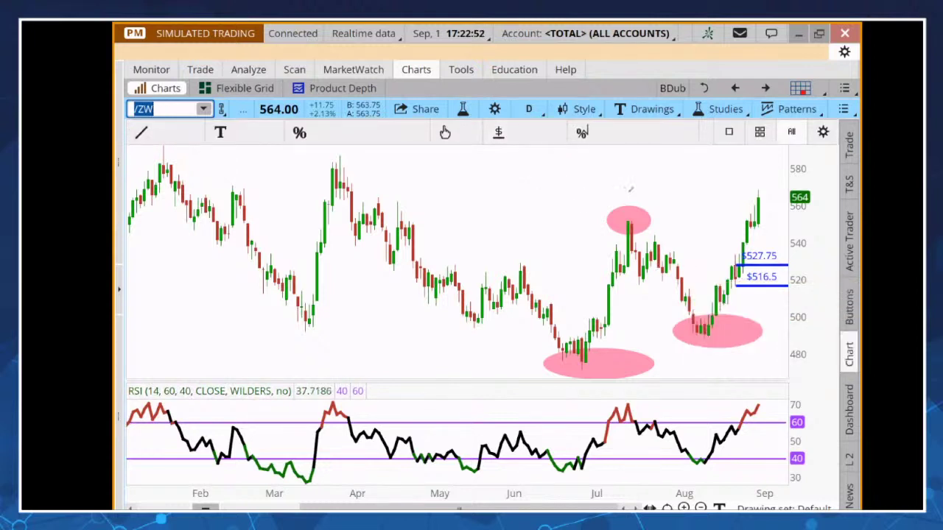
{"action": "left_click_drag", "start_coordinate": [801, 199], "coordinate": [801, 225]}
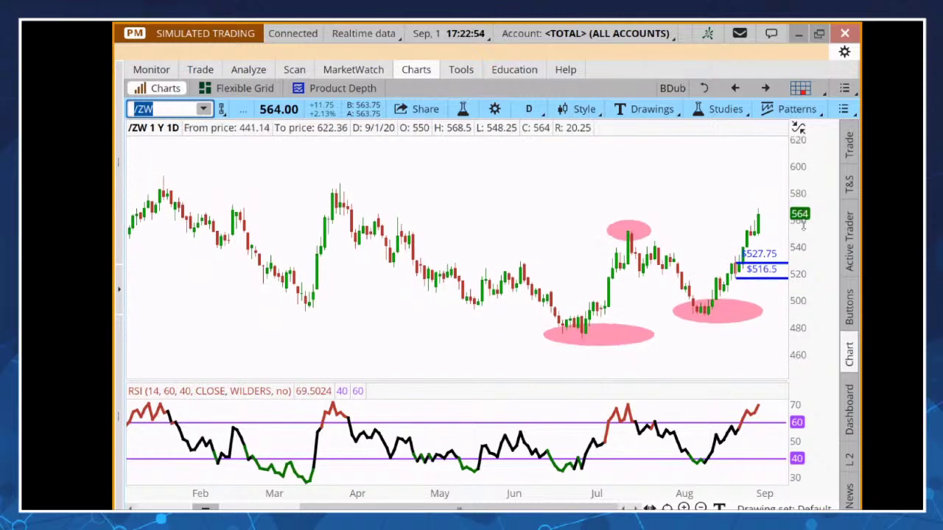
{"action": "left_click_drag", "start_coordinate": [589, 494], "coordinate": [506, 506]}
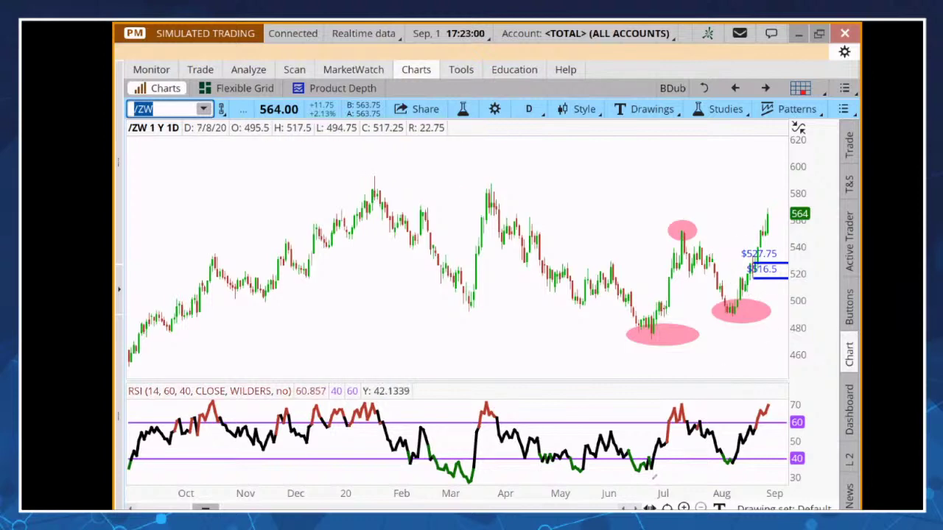
{"action": "left_click_drag", "start_coordinate": [632, 498], "coordinate": [688, 500]}
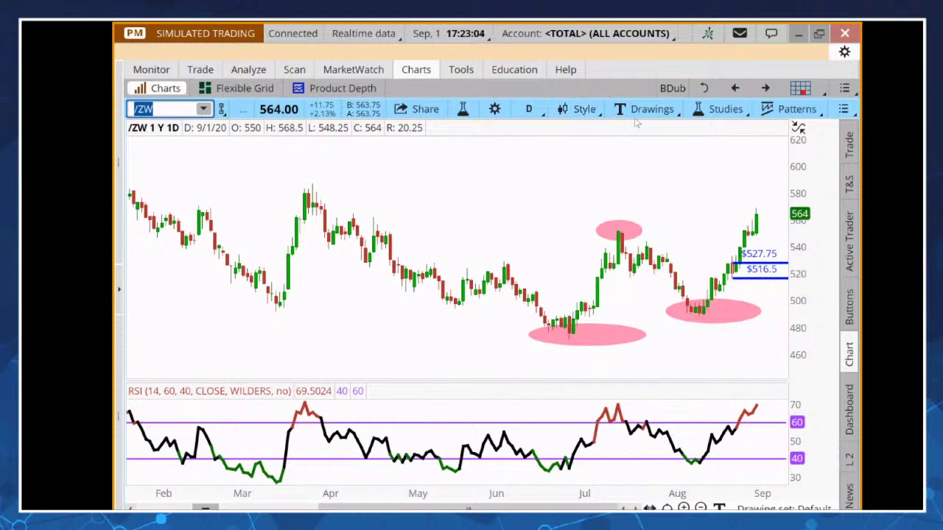
{"action": "right_click", "coordinate": [717, 445]}
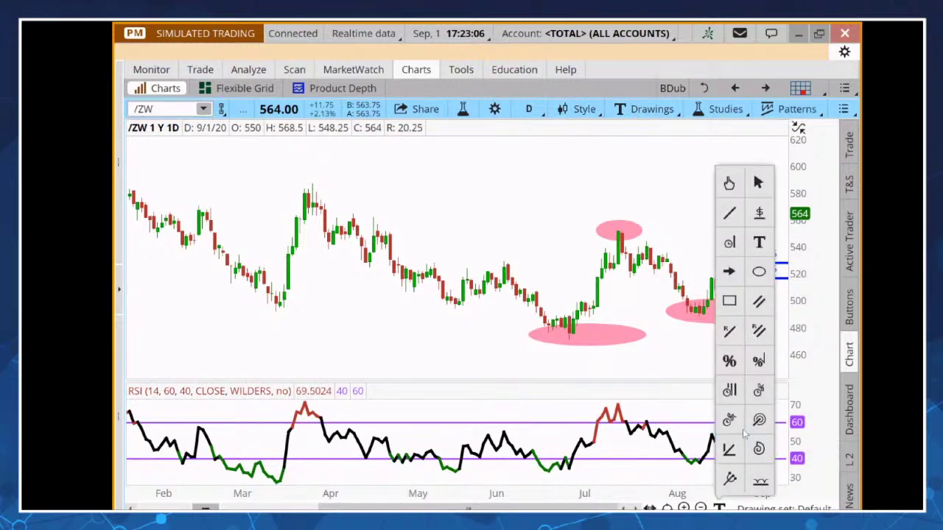
{"action": "left_click", "coordinate": [751, 363]}
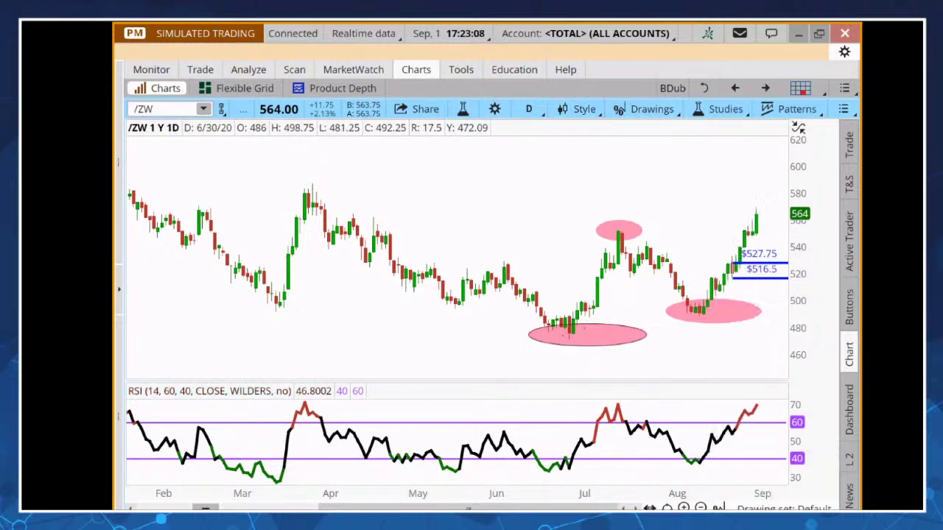
{"action": "left_click", "coordinate": [569, 338]}
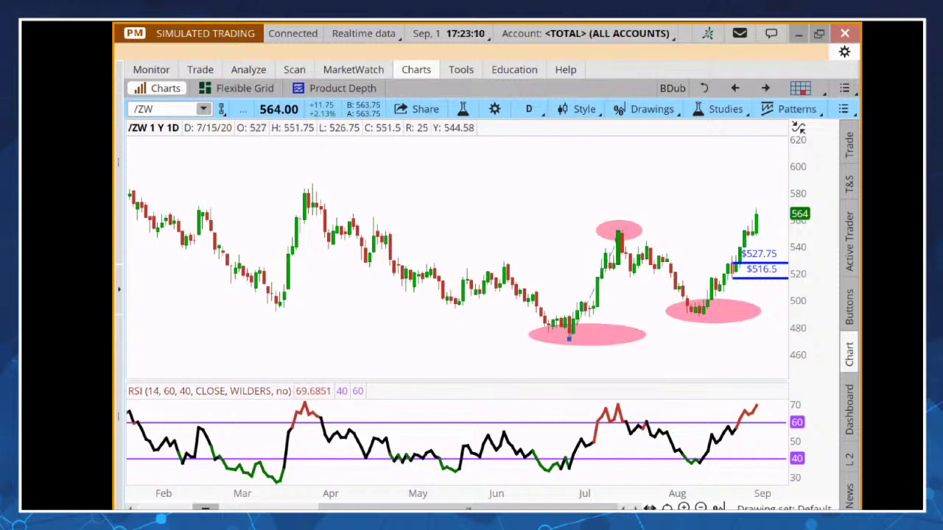
{"action": "left_click", "coordinate": [620, 230]}
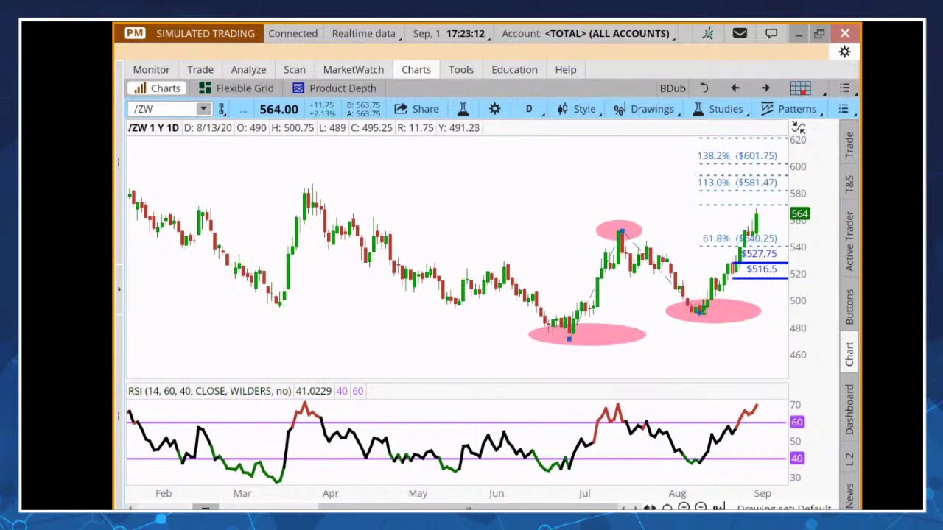
{"action": "left_click", "coordinate": [699, 317]}
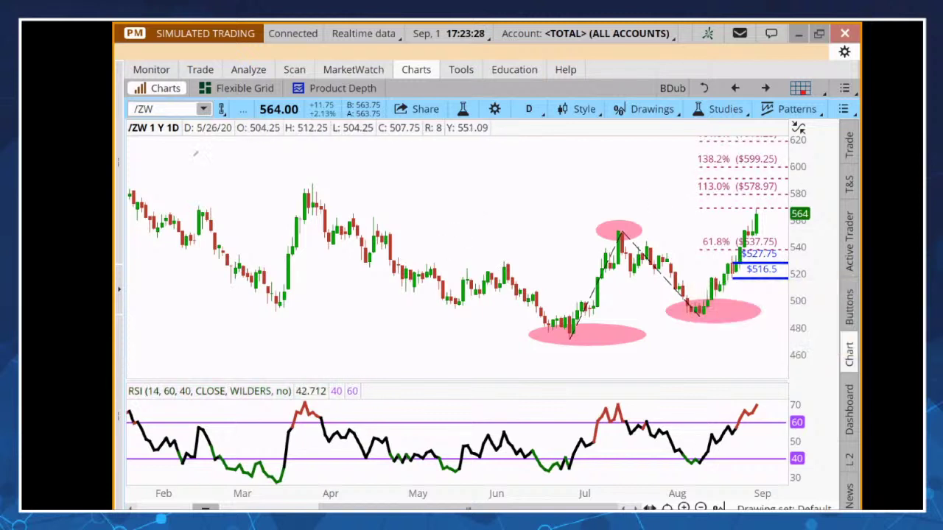
- Load the soybean meal futures symbol /ZM on the daily chart
{"action": "left_click", "coordinate": [163, 110]}
{"action": "type", "text": "/"}
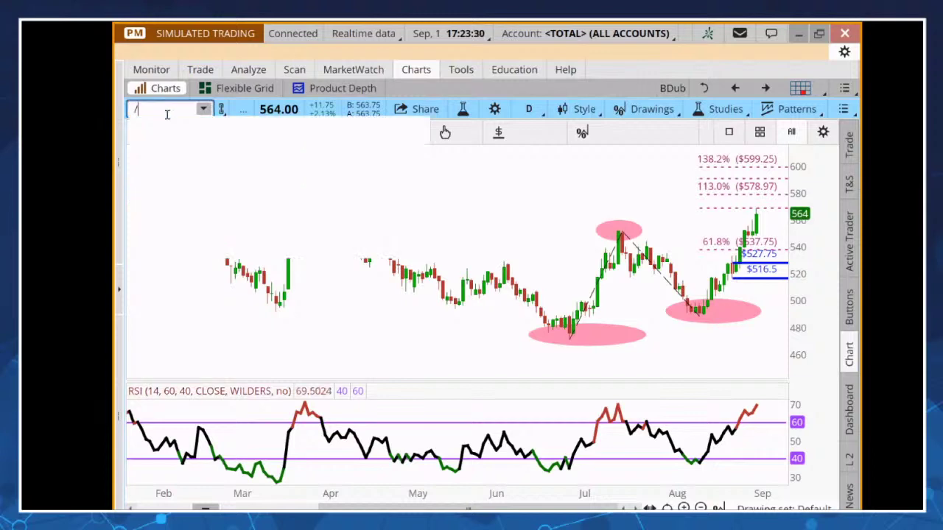
{"action": "key", "text": "Return"}
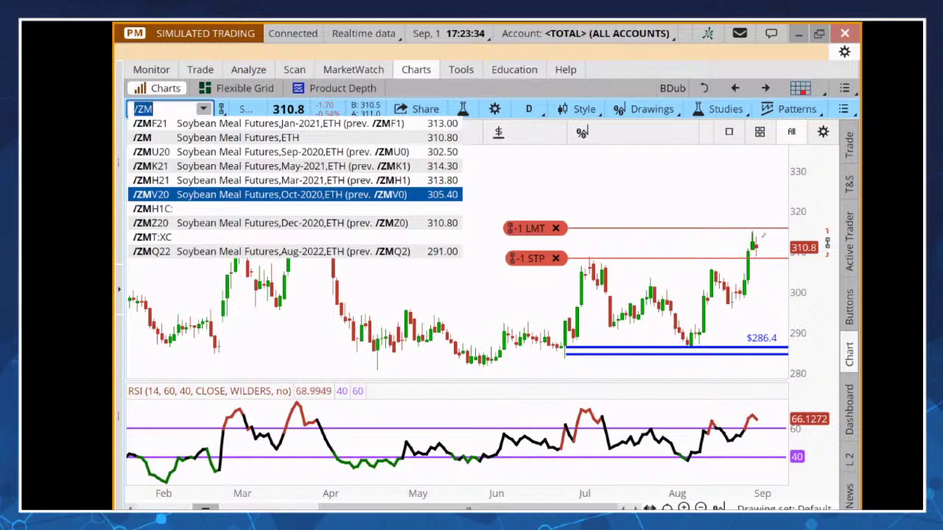
{"action": "left_click", "coordinate": [608, 97]}
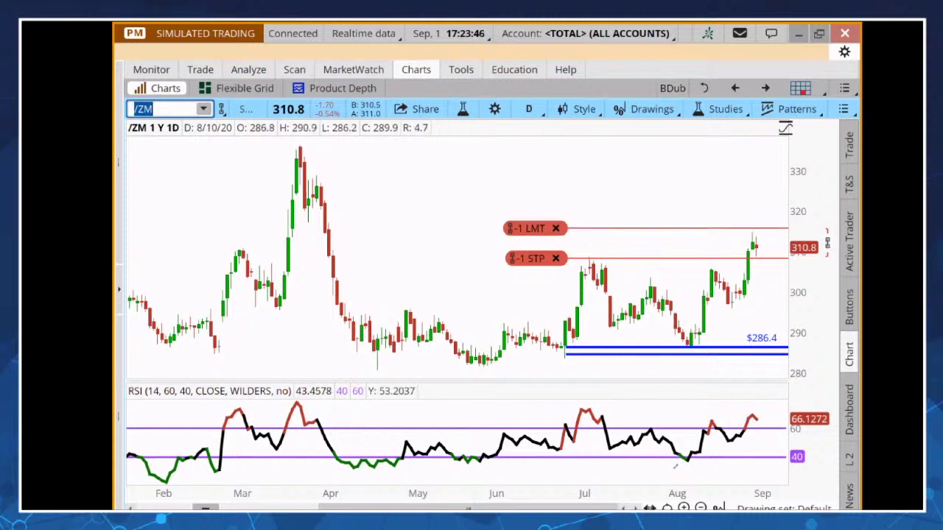
- Mark a demand zone from $300.3 to $296 at the 8/24 candles on the /ZM chart using Fibonacci retracements
{"action": "left_click", "coordinate": [529, 109]}
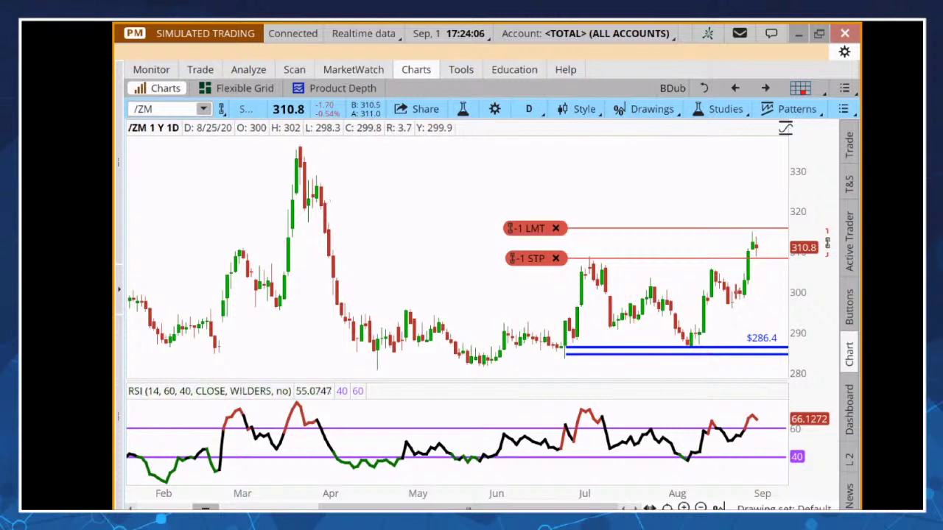
{"action": "left_click", "coordinate": [683, 508]}
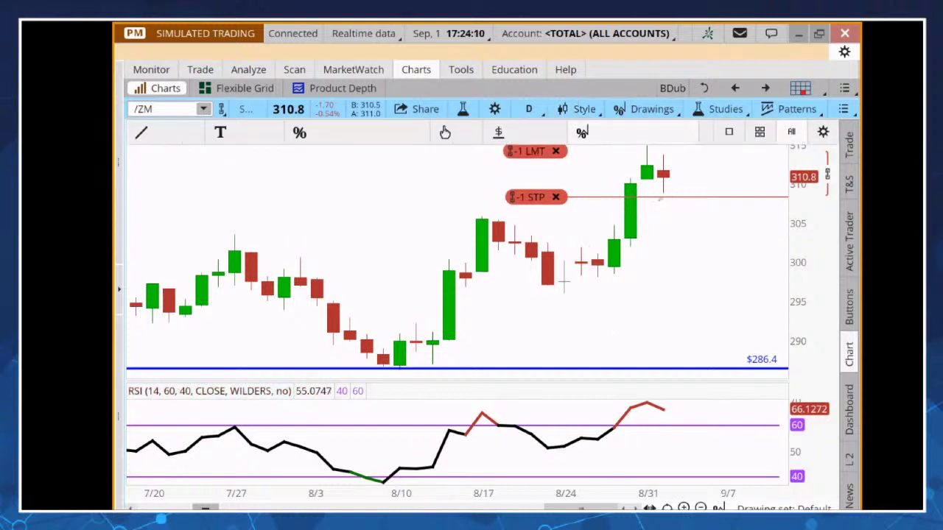
{"action": "middle_click", "coordinate": [727, 467]}
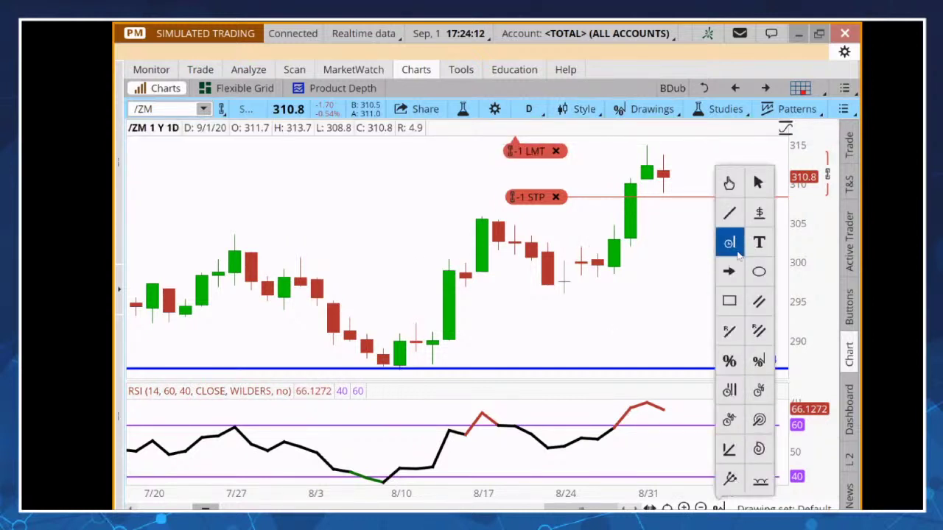
{"action": "left_click", "coordinate": [729, 360]}
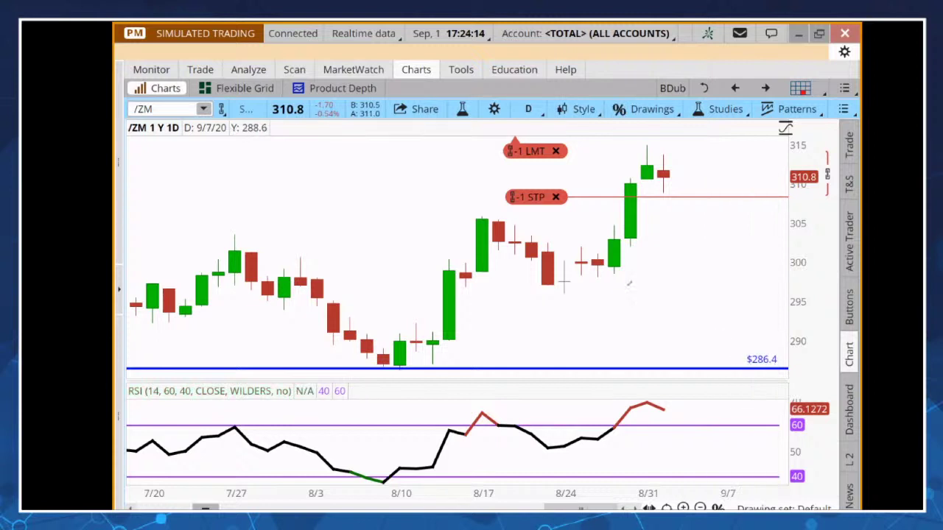
{"action": "left_click", "coordinate": [600, 258]}
{"action": "left_click", "coordinate": [564, 294]}
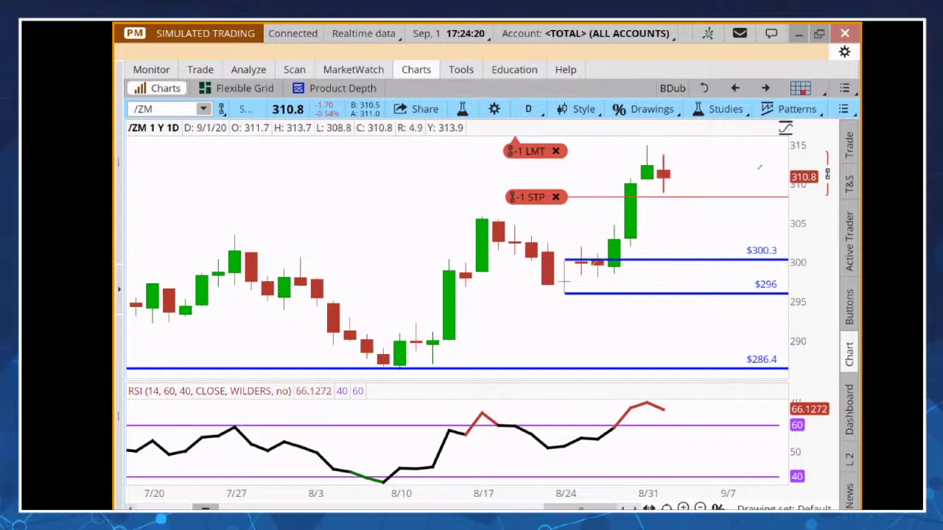
- Mark a supply zone above 320 at the late-March candles on the /ZM chart with Fibonacci retracements
{"action": "left_click", "coordinate": [785, 127]}
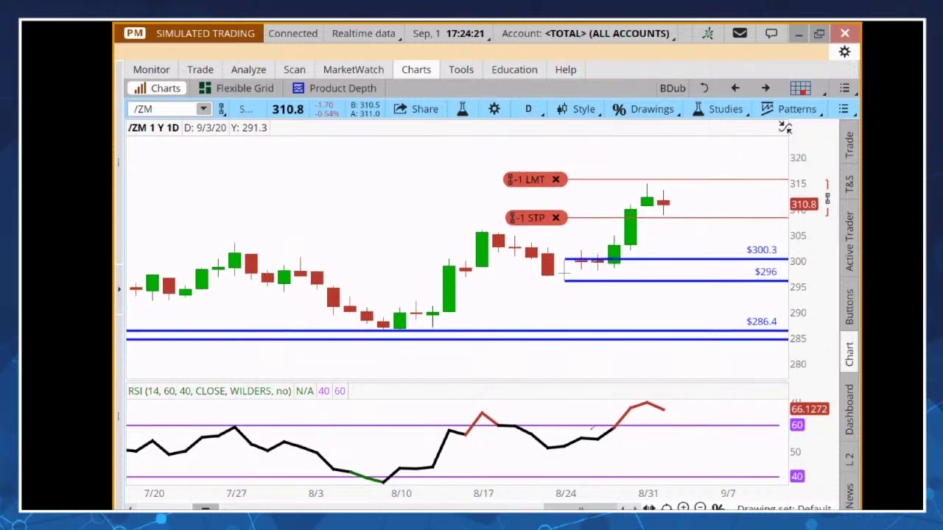
{"action": "left_click_drag", "start_coordinate": [538, 492], "coordinate": [692, 494]}
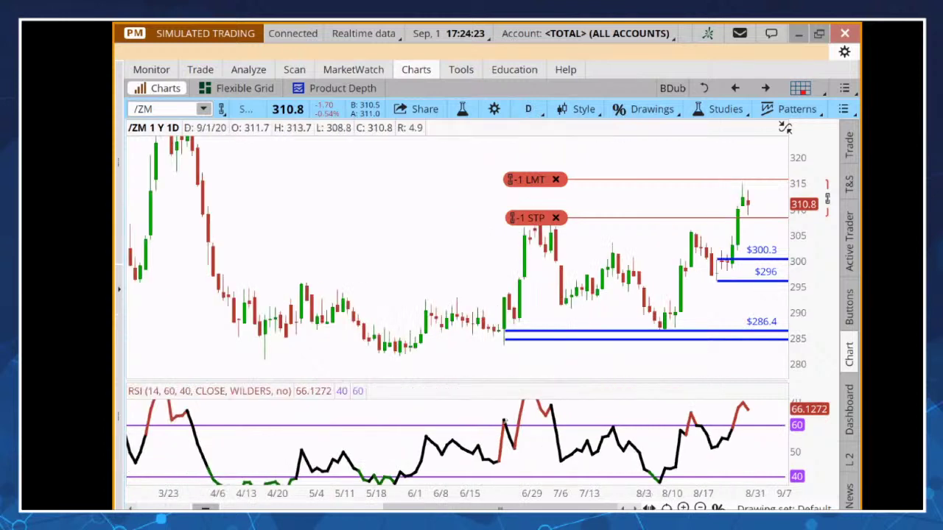
{"action": "left_click", "coordinate": [190, 149]}
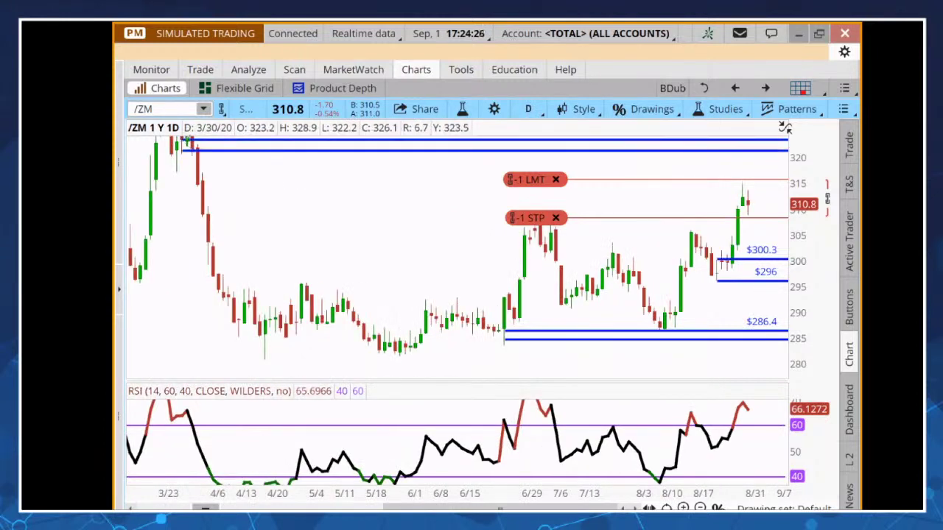
{"action": "left_click_drag", "start_coordinate": [810, 173], "coordinate": [810, 168]}
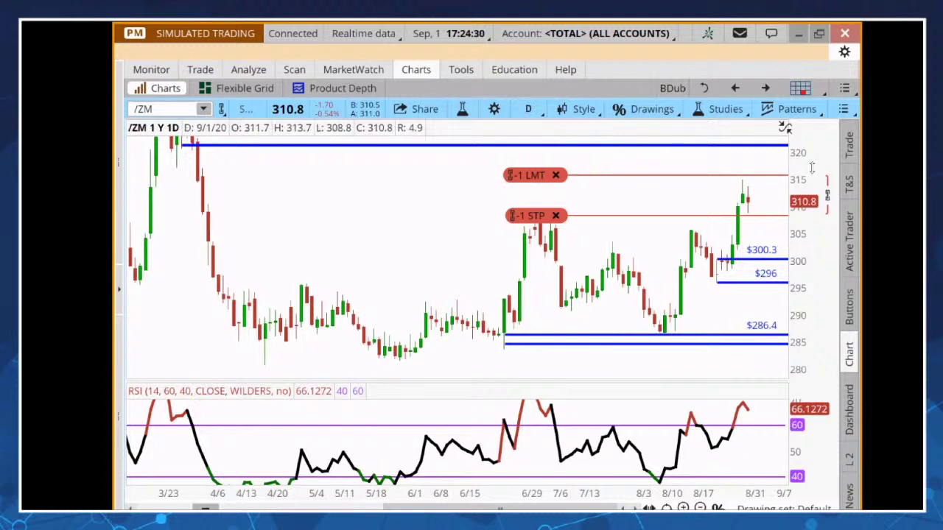
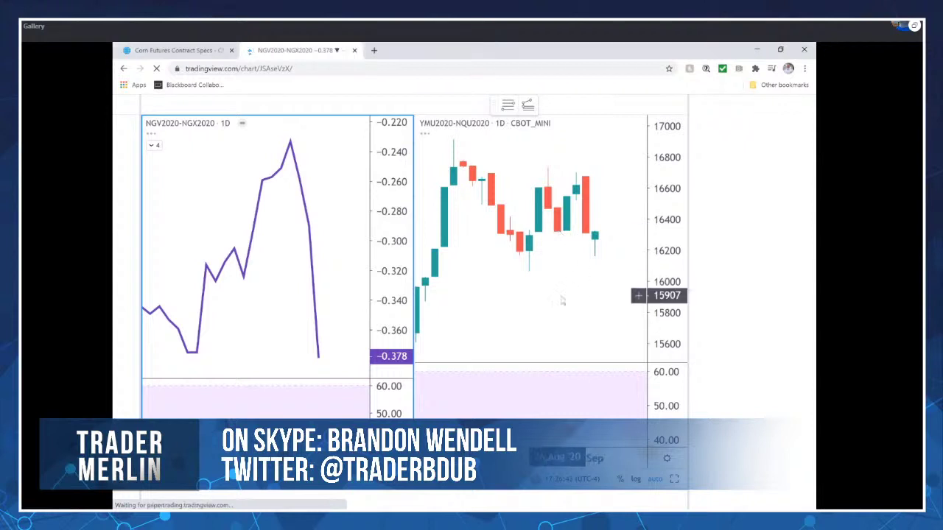
- In TradingView, maximize the YMU2020-NQU2020 spread chart within the multi-chart layout
{"action": "left_click", "coordinate": [631, 393]}
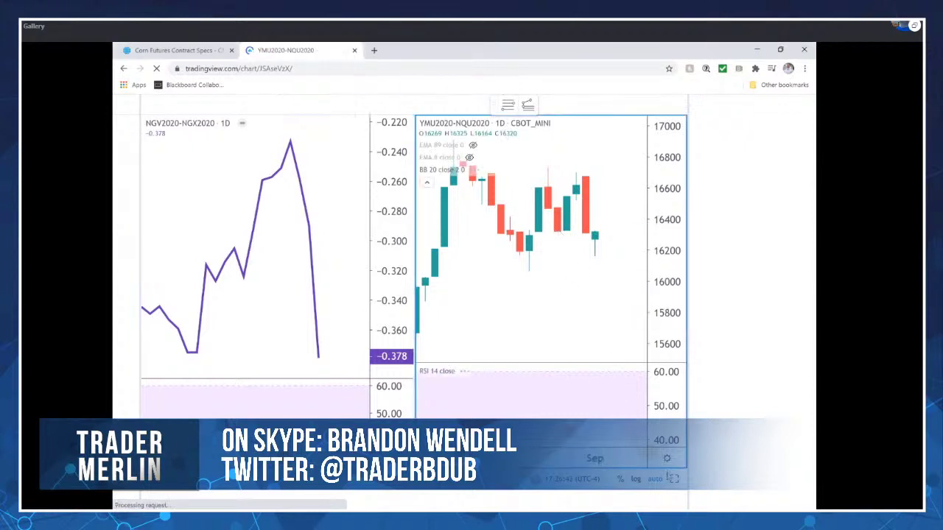
{"action": "key", "text": "alt+Return"}
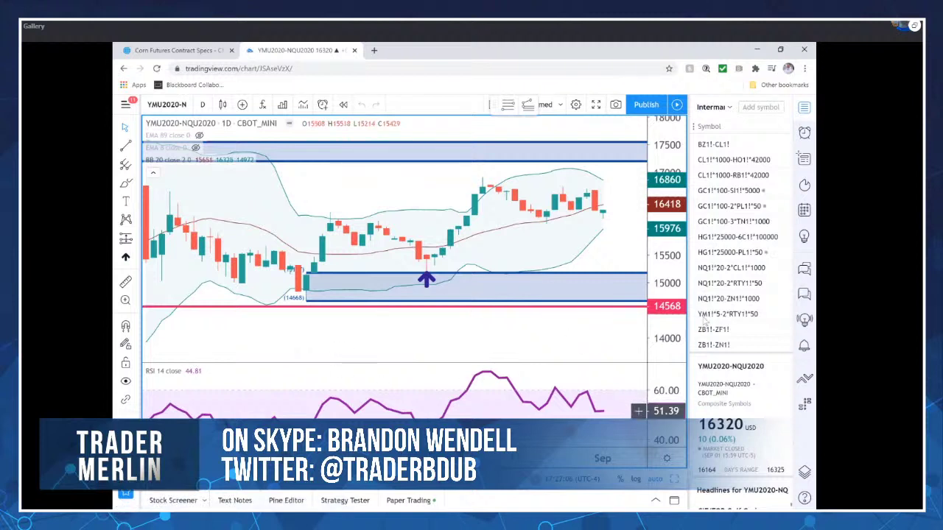
- Load the 2*ZC1!-ZS1! spread from the intermarket watchlist and remove all drawings from its daily chart
{"action": "scroll", "coordinate": [710, 309], "scroll_direction": "down", "scroll_amount": 5}
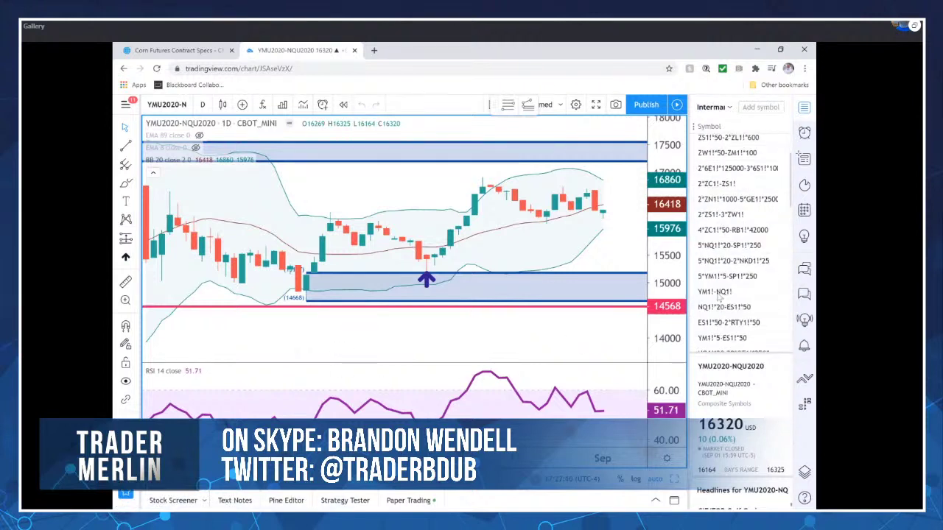
{"action": "scroll", "coordinate": [718, 298], "scroll_direction": "down", "scroll_amount": 1}
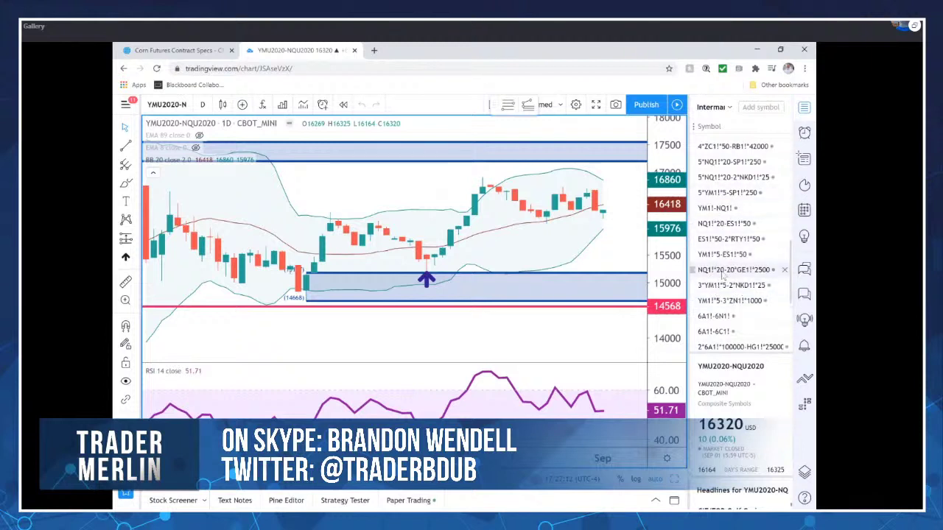
{"action": "scroll", "coordinate": [725, 265], "scroll_direction": "down", "scroll_amount": 3}
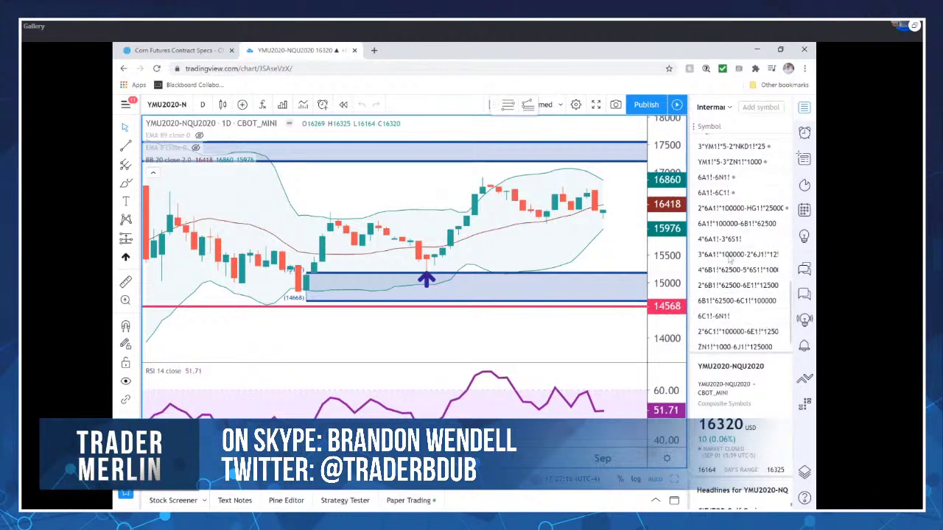
{"action": "scroll", "coordinate": [729, 257], "scroll_direction": "down", "scroll_amount": 1}
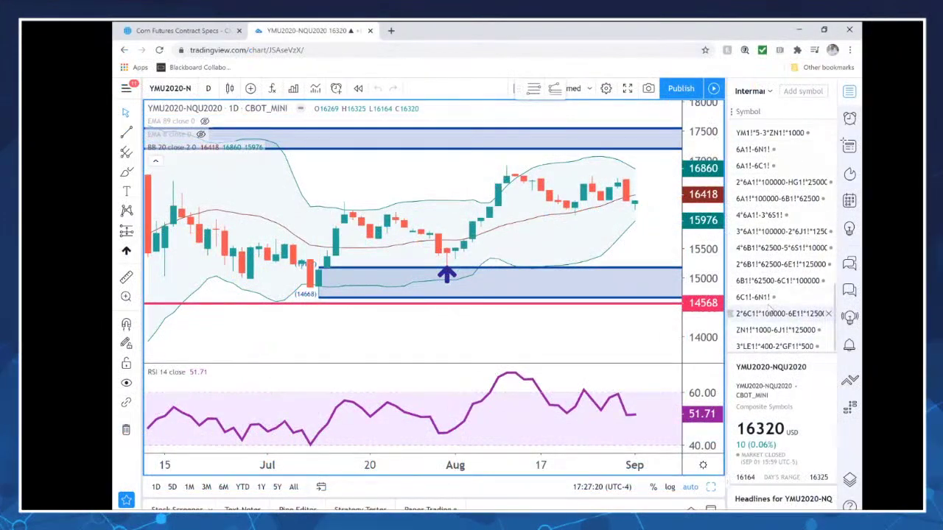
{"action": "scroll", "coordinate": [768, 307], "scroll_direction": "up", "scroll_amount": 4}
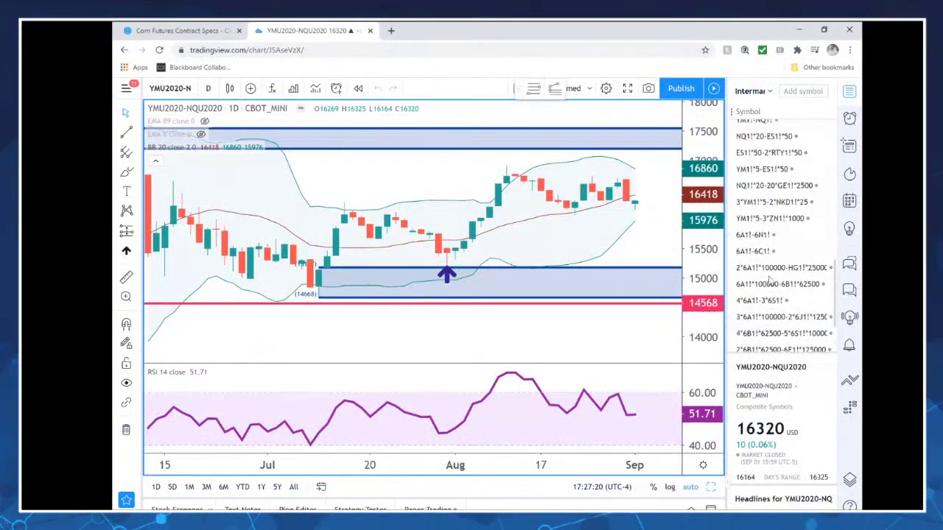
{"action": "scroll", "coordinate": [768, 214], "scroll_direction": "up", "scroll_amount": 3}
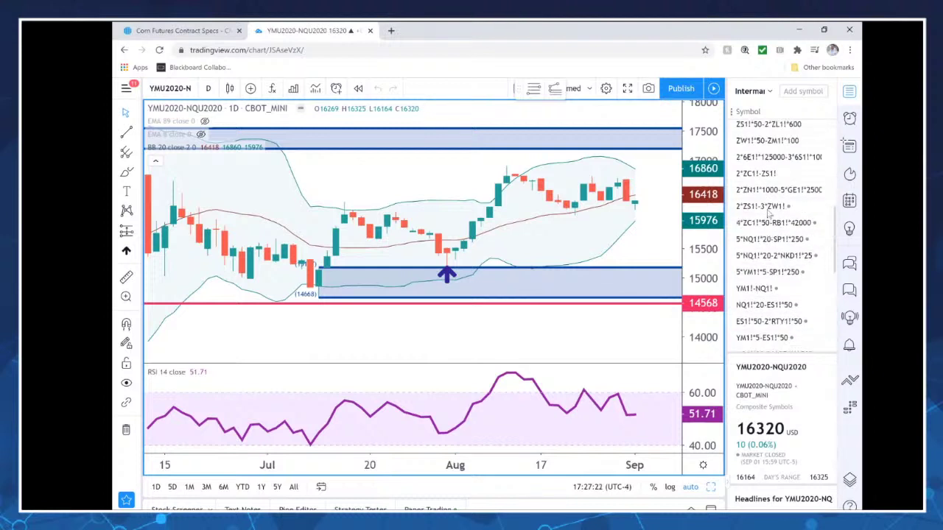
{"action": "left_click", "coordinate": [757, 234]}
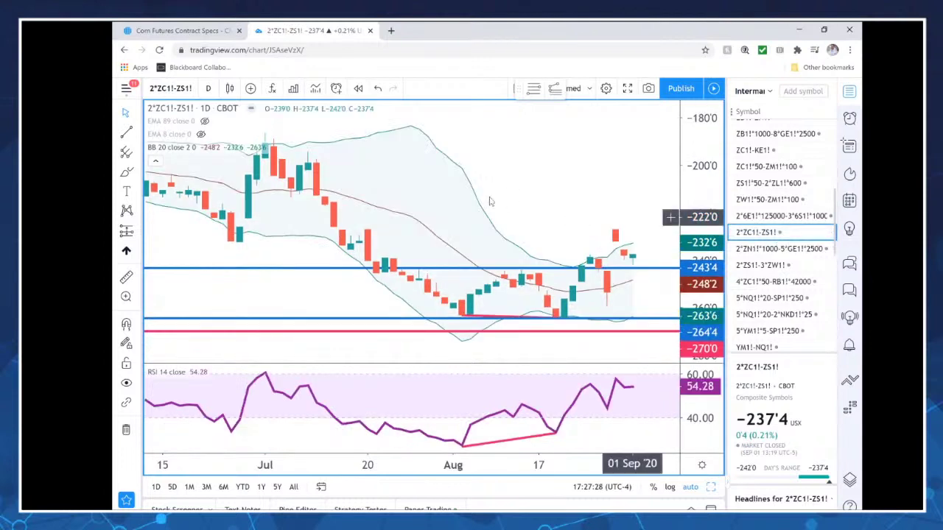
{"action": "right_click", "coordinate": [546, 191]}
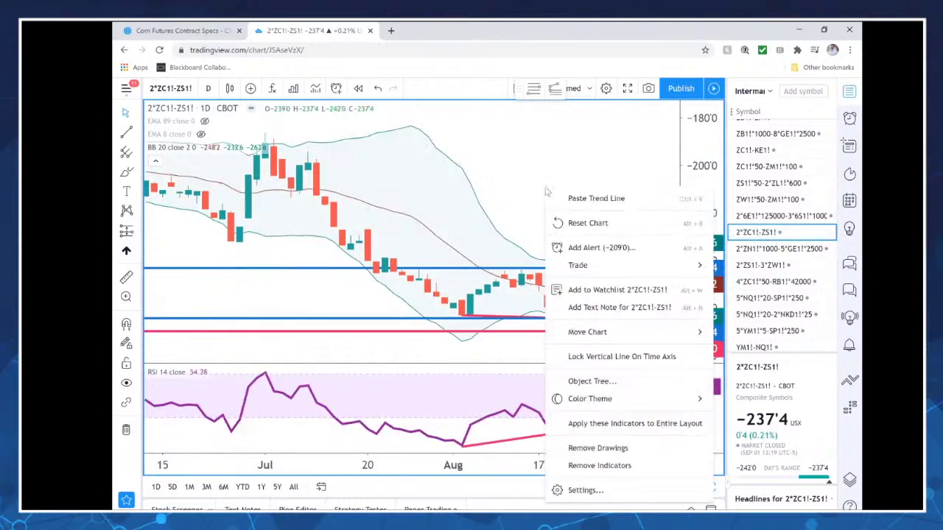
{"action": "left_click", "coordinate": [597, 447]}
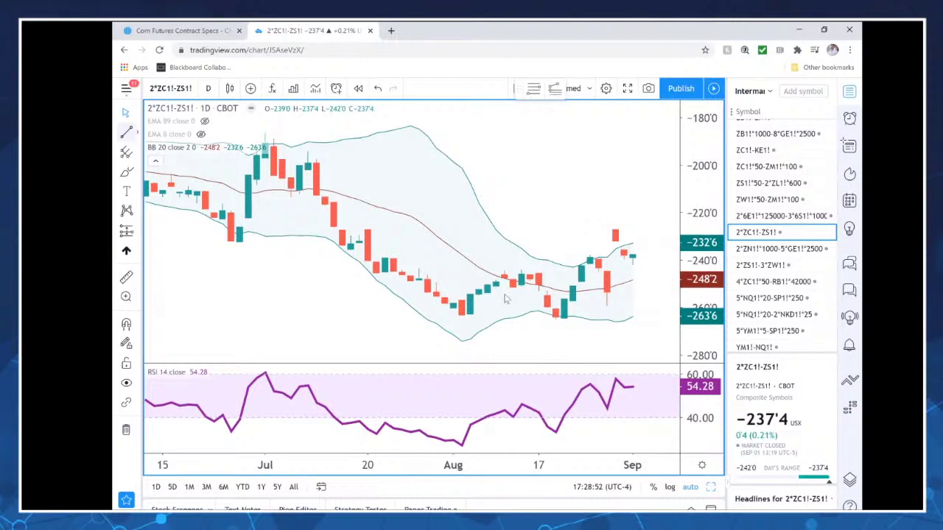
- Draw trend lines connecting the 4 August and 19 August lows on both the price chart and the RSI
{"action": "left_click", "coordinate": [461, 315], "text": "shift"}
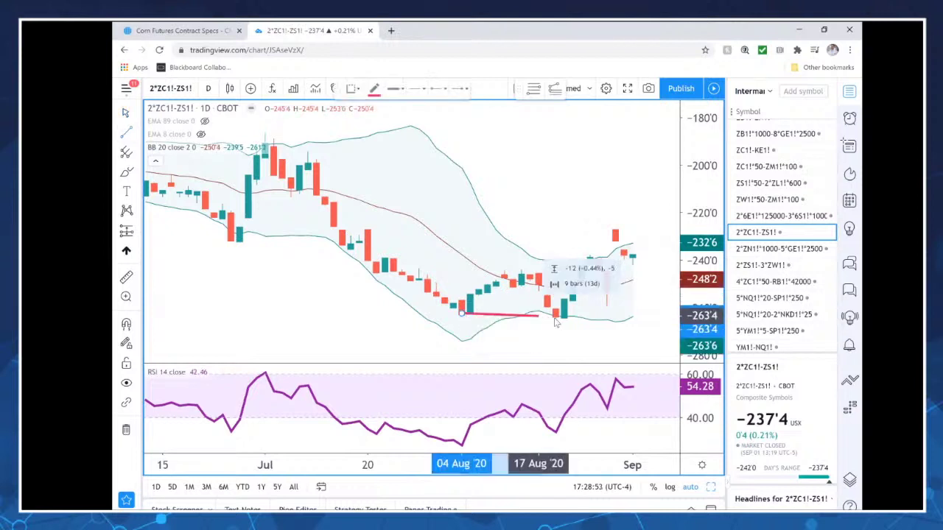
{"action": "left_click", "coordinate": [558, 320]}
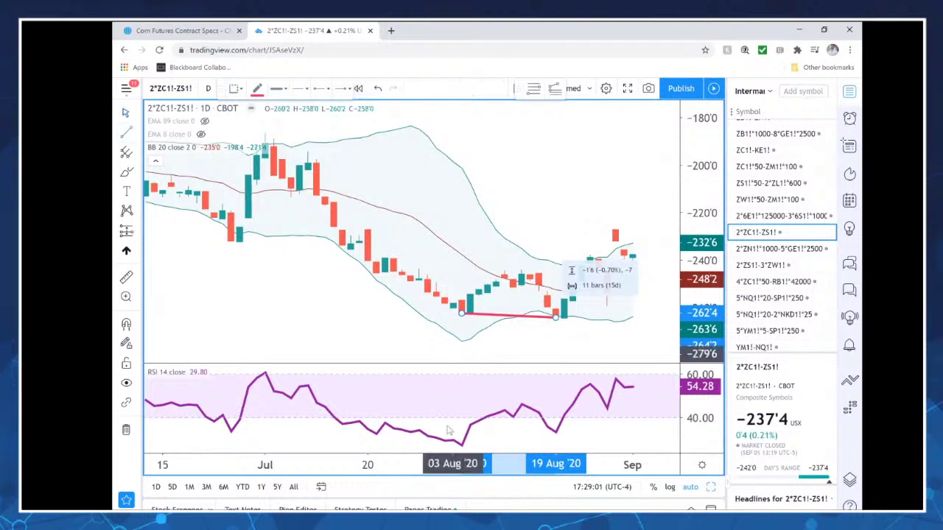
{"action": "left_click", "coordinate": [461, 446]}
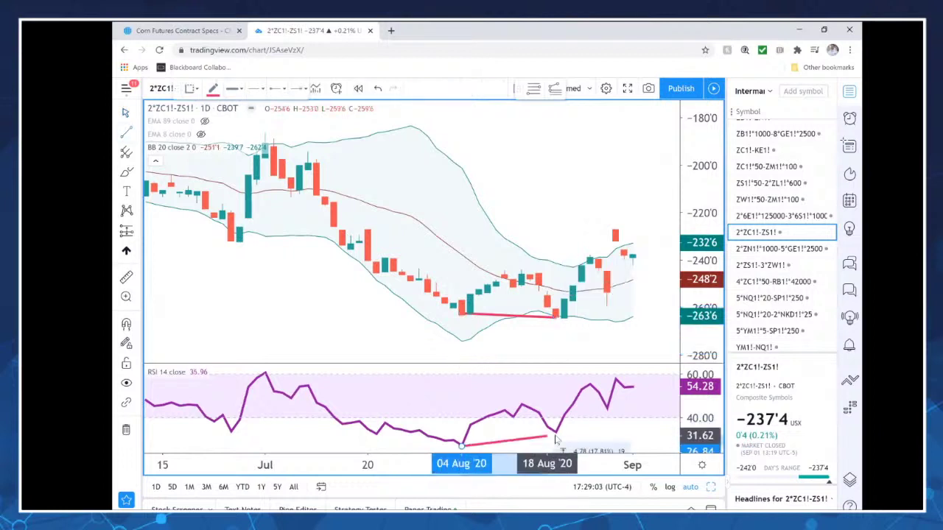
{"action": "left_click", "coordinate": [558, 438]}
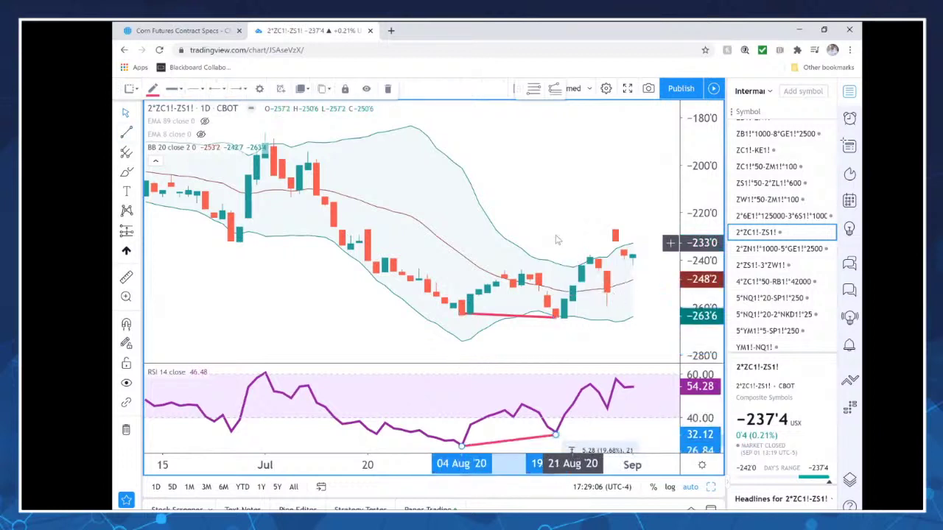
{"action": "scroll", "coordinate": [558, 239], "scroll_direction": "up", "scroll_amount": 3}
{"action": "scroll", "coordinate": [558, 238], "scroll_direction": "up", "scroll_amount": 2}
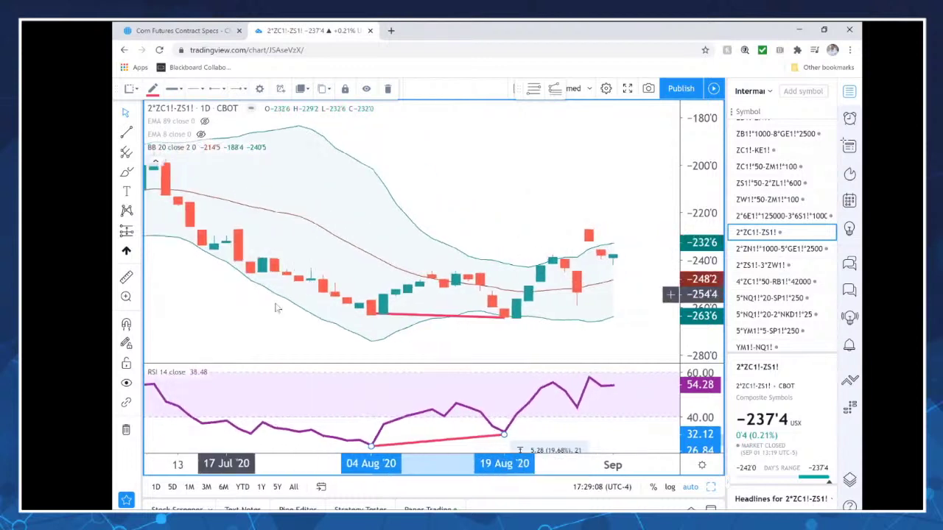
{"action": "left_click_drag", "start_coordinate": [404, 310], "coordinate": [440, 312]}
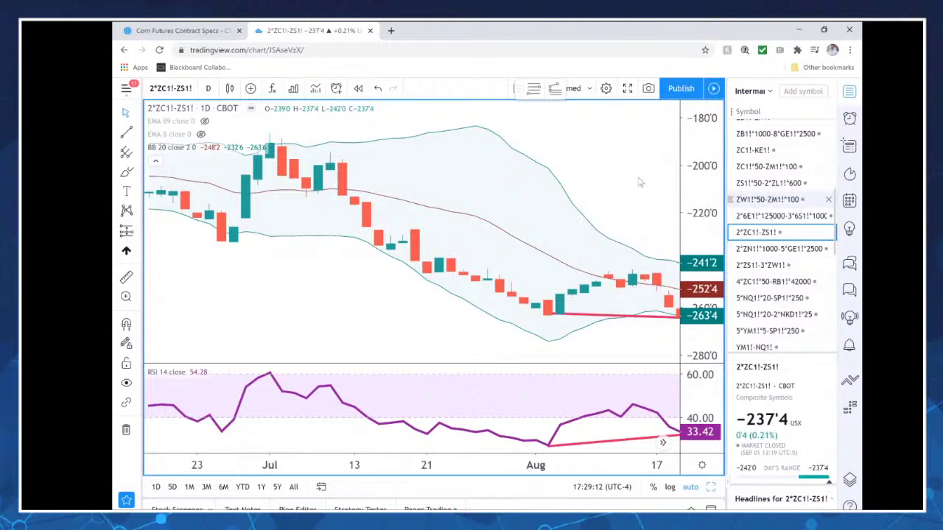
{"action": "left_click_drag", "start_coordinate": [601, 130], "coordinate": [590, 133]}
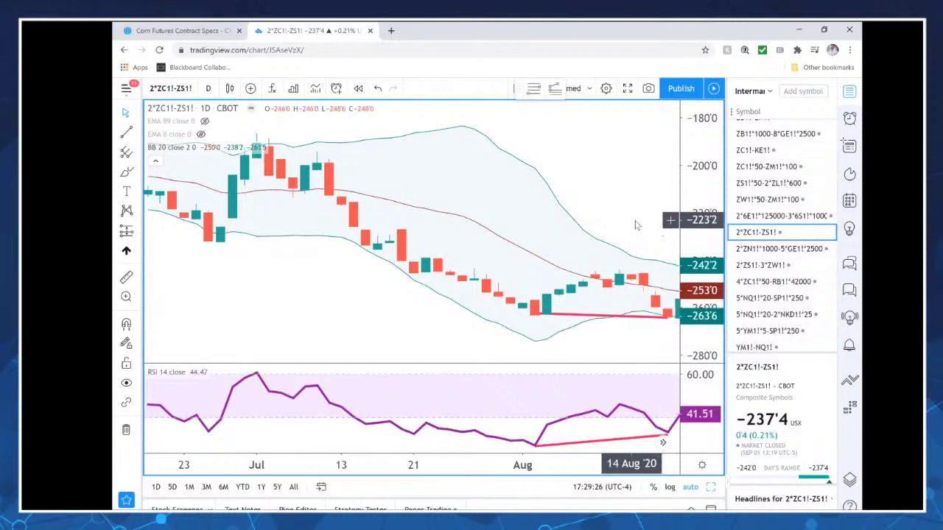
{"action": "left_click_drag", "start_coordinate": [636, 223], "coordinate": [547, 224]}
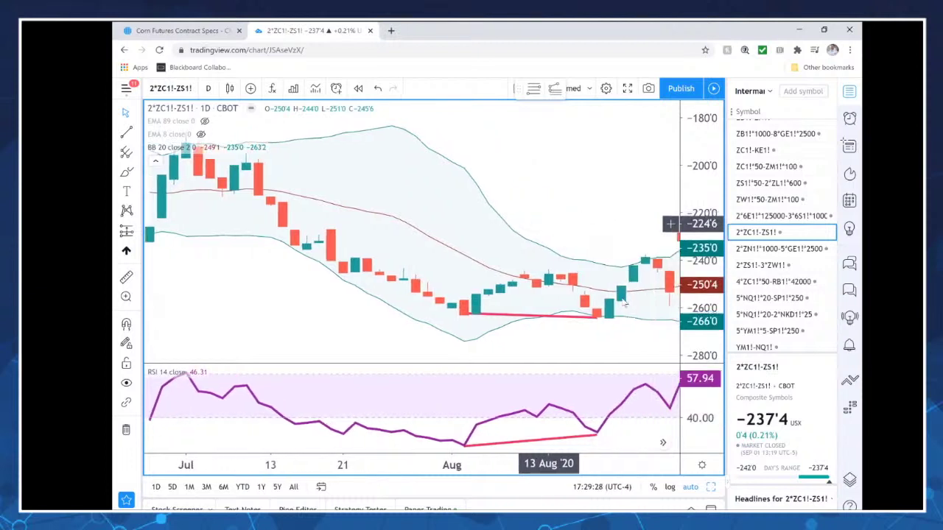
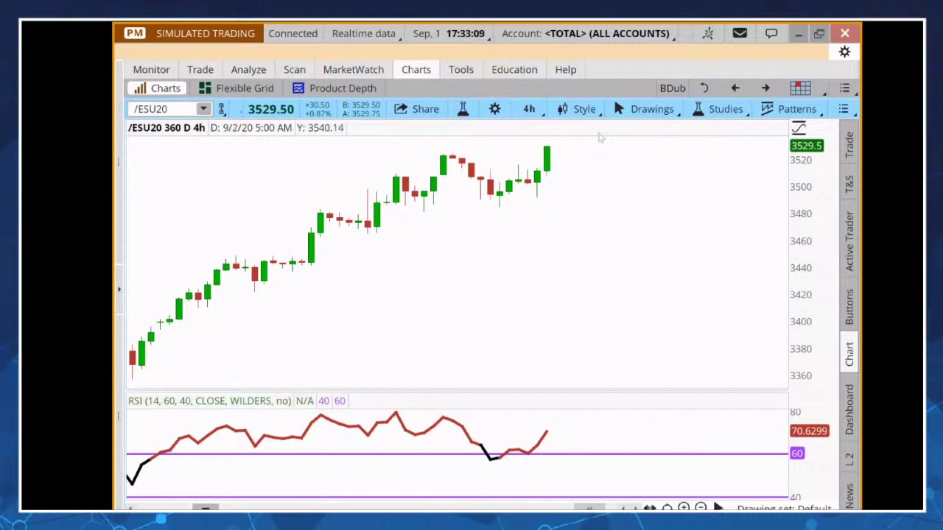
- In thinkorswim, draw a Fibonacci extension on the 4-hour /ESU20 chart from the 8/27 low 3464.75 through the 3509.5 high to the 8/28 low 3480.75
{"action": "left_click", "coordinate": [623, 110]}
{"action": "left_click", "coordinate": [616, 131]}
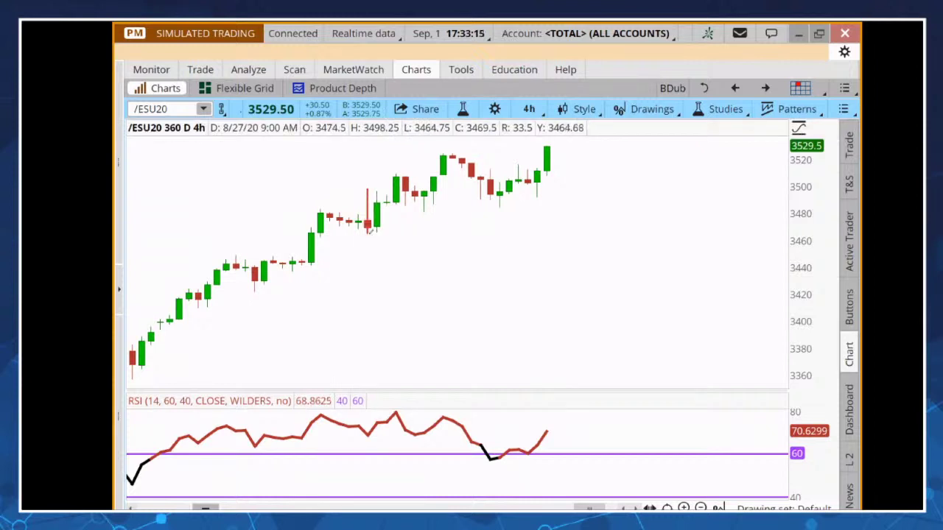
{"action": "left_click", "coordinate": [396, 173]}
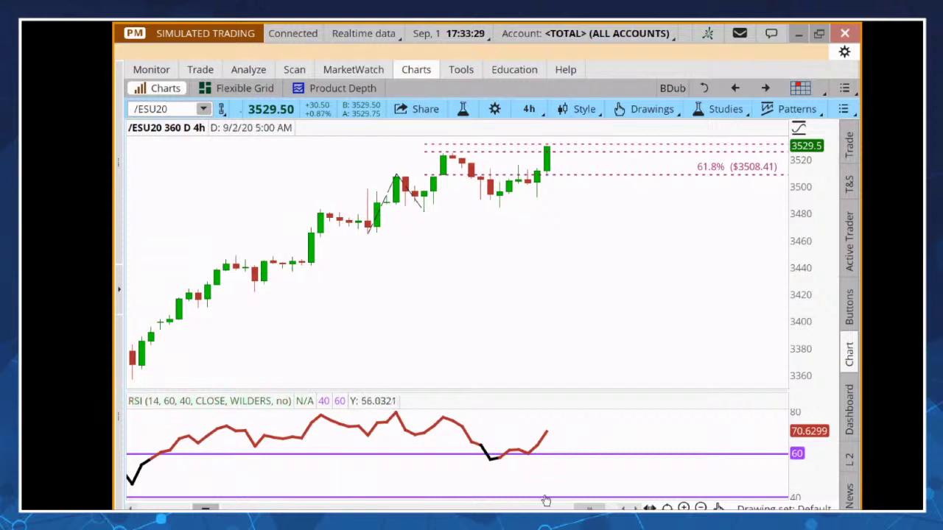
- Set the price axis to Auto scaling and shrink the RSI pane to enlarge the price chart
{"action": "left_click", "coordinate": [799, 131]}
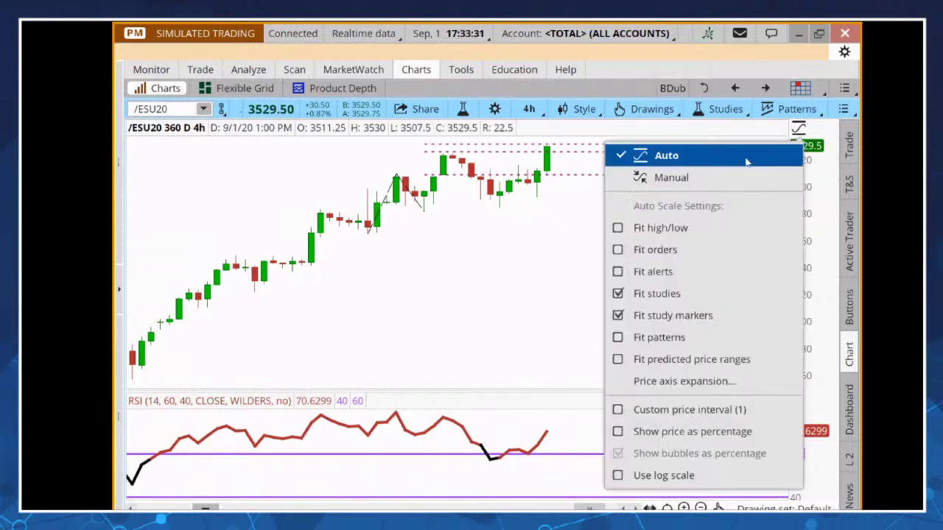
{"action": "left_click", "coordinate": [700, 159]}
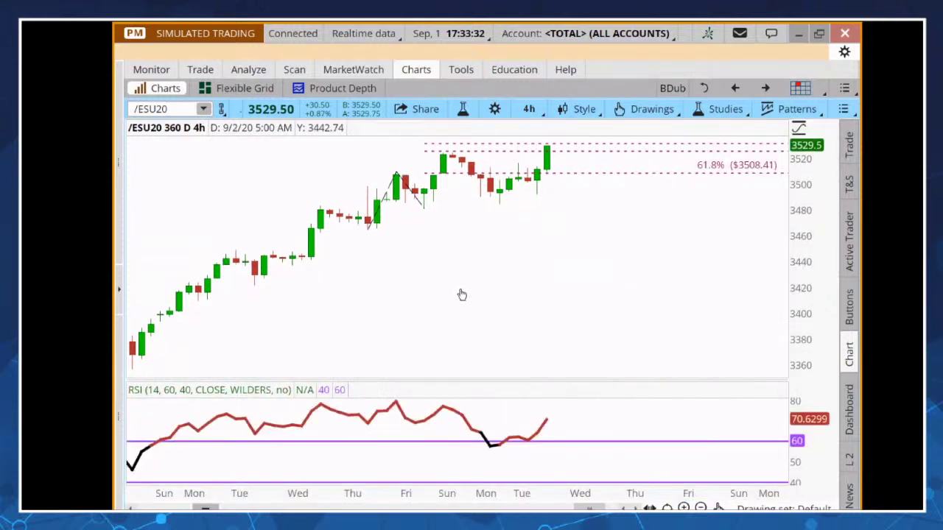
{"action": "left_click_drag", "start_coordinate": [461, 292], "coordinate": [659, 310]}
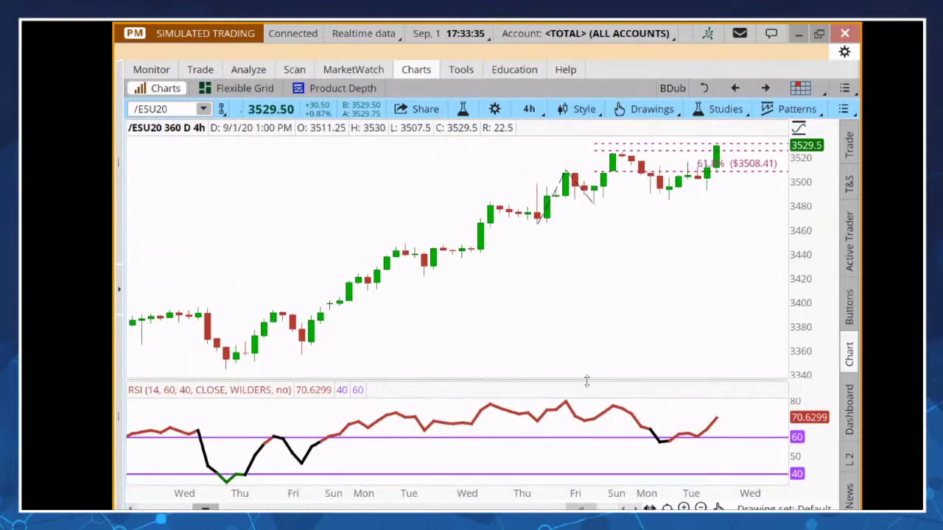
{"action": "left_click_drag", "start_coordinate": [585, 382], "coordinate": [587, 438]}
{"action": "left_click_drag", "start_coordinate": [570, 498], "coordinate": [520, 504]}
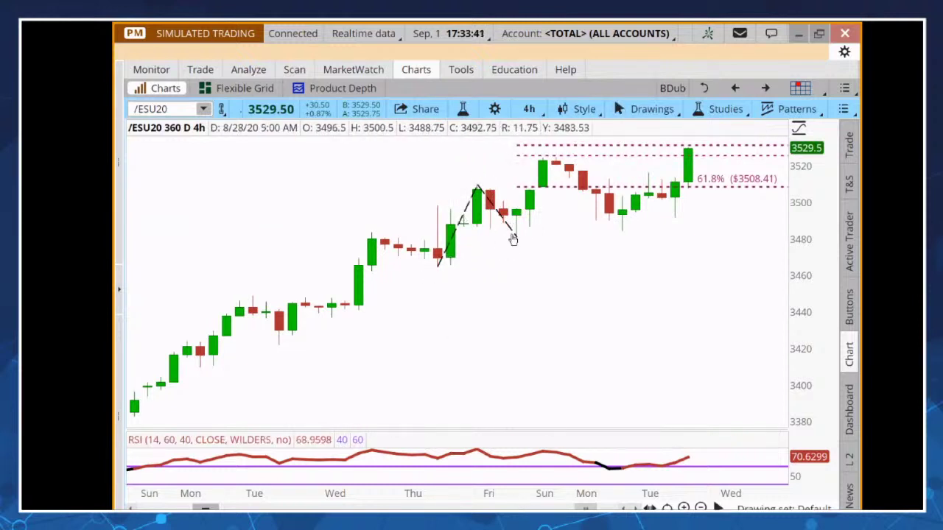
- Set the color of all curves in the existing Fibonacci extension to blue
{"action": "mouse_move", "coordinate": [559, 162]}
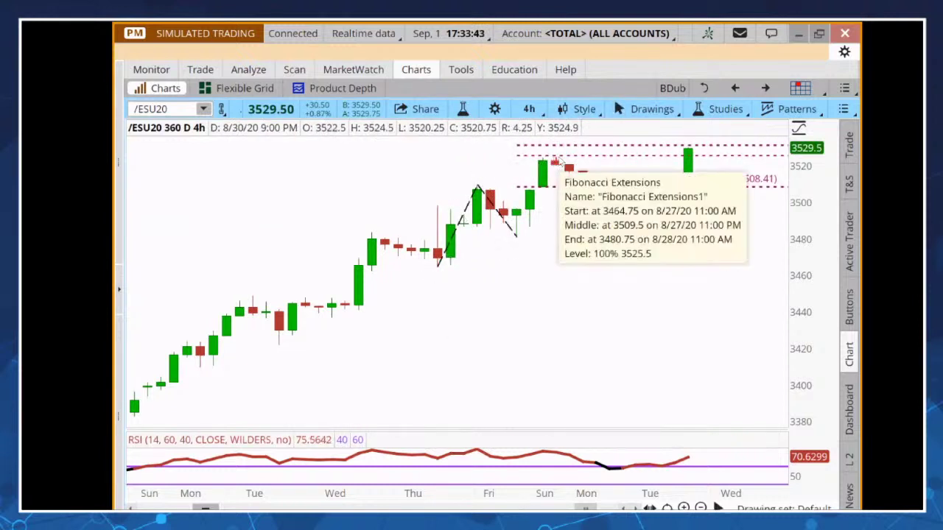
{"action": "left_click_drag", "start_coordinate": [587, 248], "coordinate": [603, 259]}
{"action": "left_click_drag", "start_coordinate": [774, 211], "coordinate": [651, 206]}
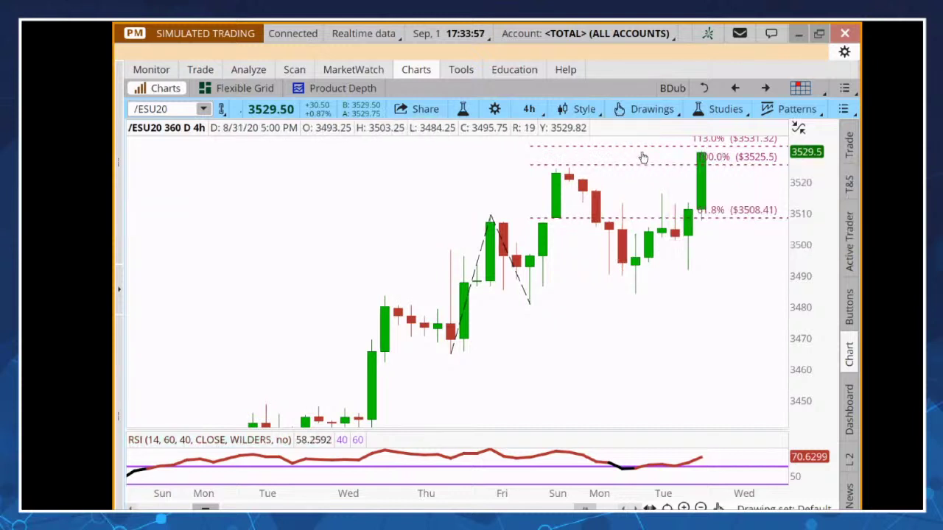
{"action": "left_click", "coordinate": [521, 288]}
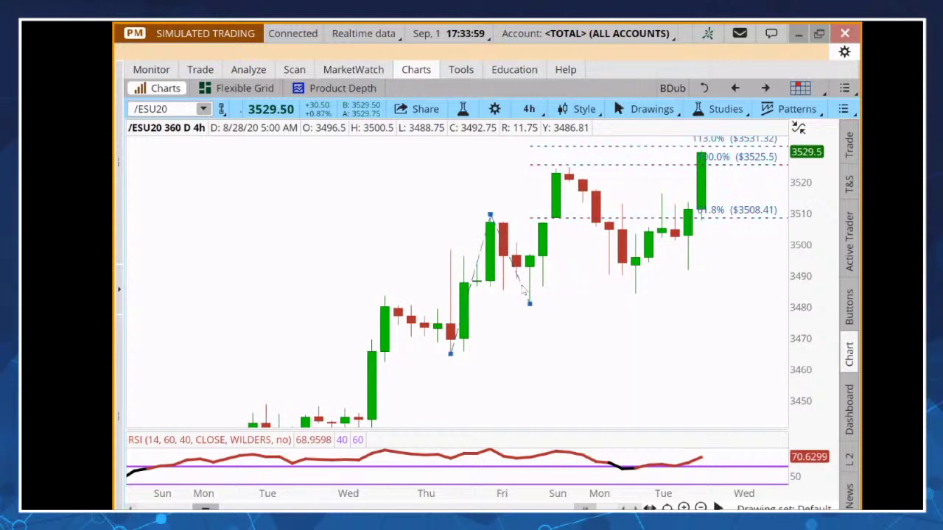
{"action": "double_click", "coordinate": [612, 164]}
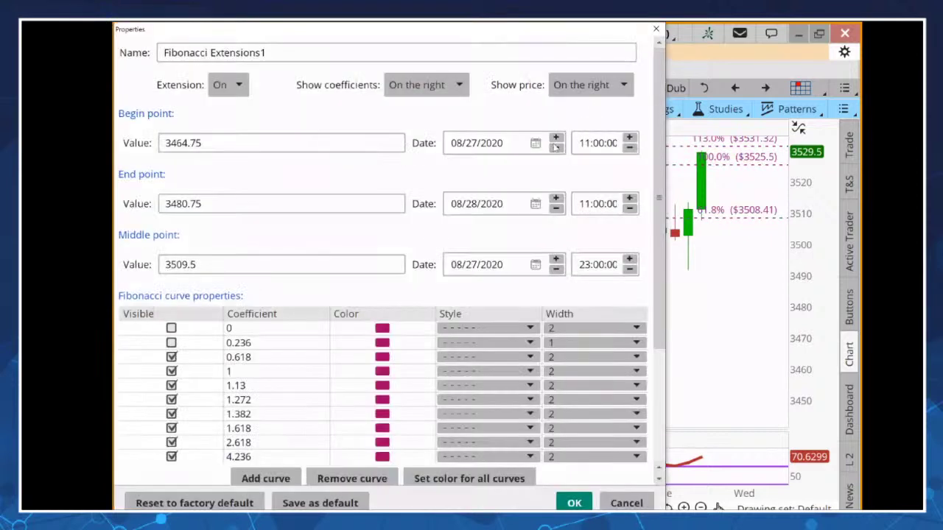
{"action": "left_click", "coordinate": [455, 477]}
{"action": "left_click", "coordinate": [479, 433]}
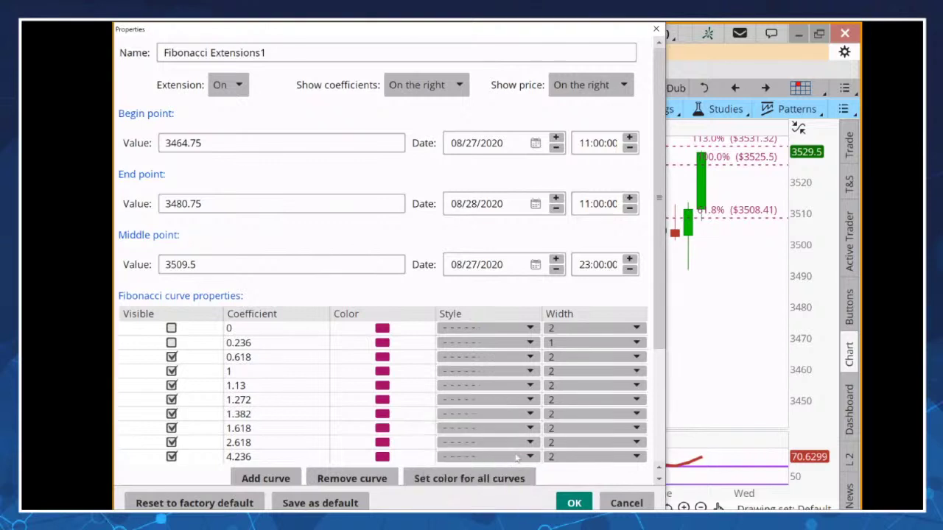
{"action": "left_click", "coordinate": [574, 504]}
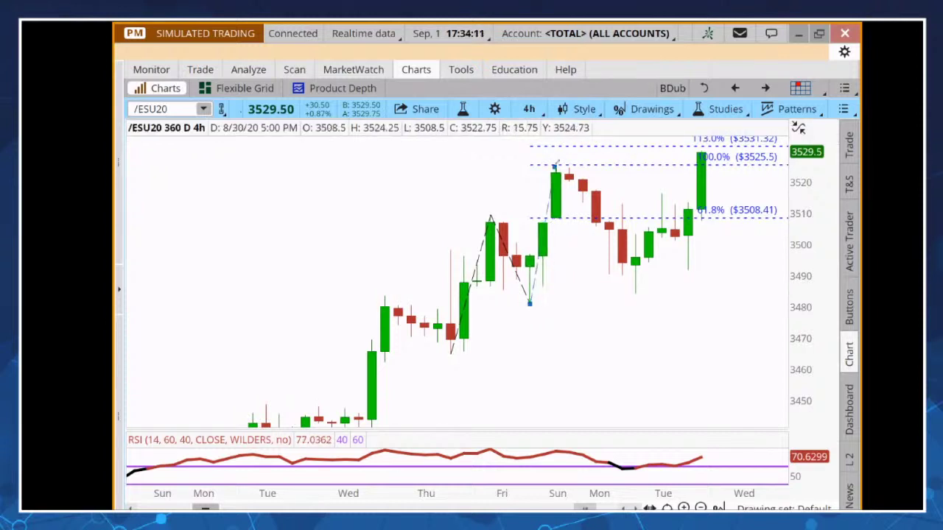
- Draw a second Fibonacci extension on /ESU20 from the 8/28 low through the 8/30 high to the 8/31 low
{"action": "left_click", "coordinate": [558, 165]}
{"action": "left_click", "coordinate": [638, 293]}
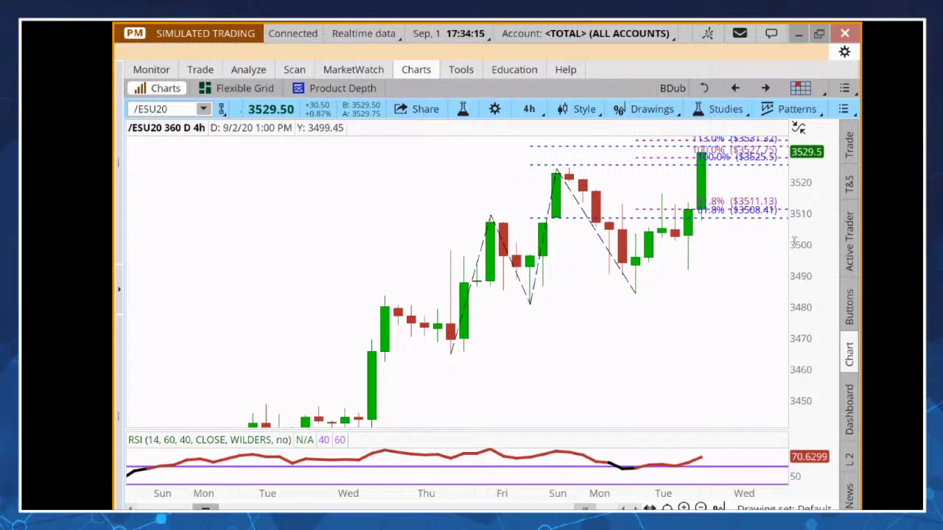
{"action": "scroll", "coordinate": [810, 313], "scroll_direction": "up", "scroll_amount": 2}
{"action": "scroll", "coordinate": [810, 314], "scroll_direction": "up", "scroll_amount": 2}
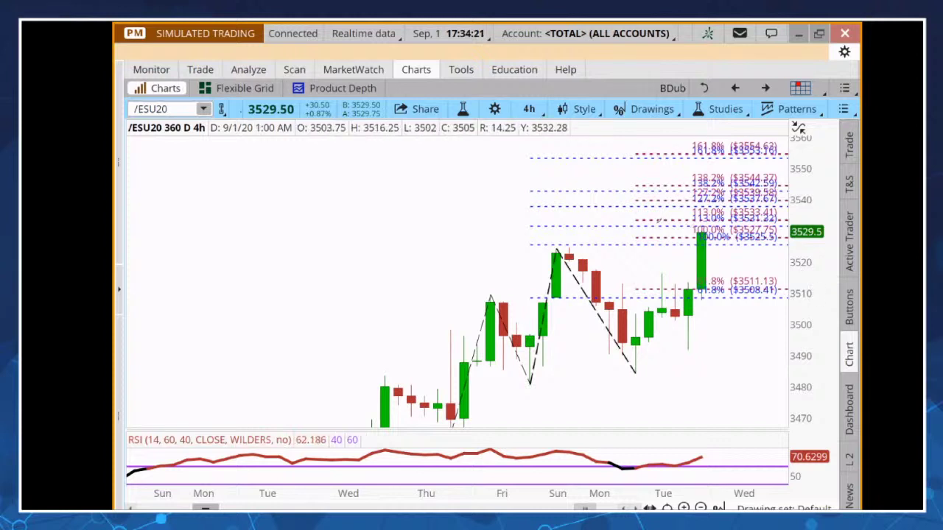
{"action": "mouse_move", "coordinate": [661, 182]}
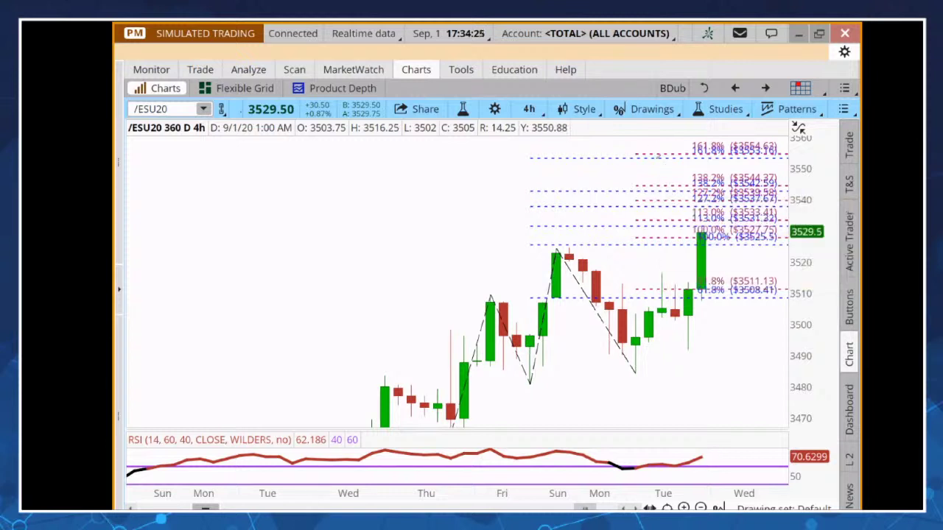
{"action": "key", "text": "alt"}
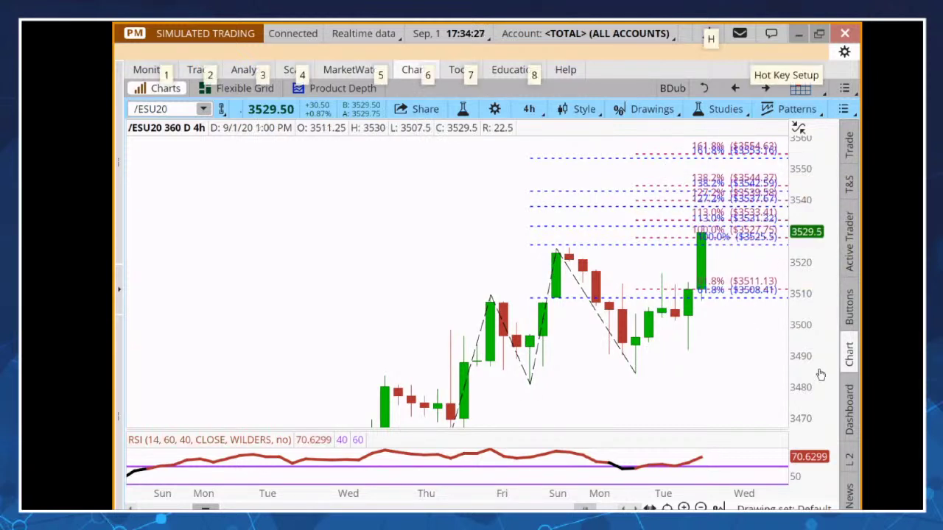
{"action": "left_click_drag", "start_coordinate": [819, 374], "coordinate": [818, 242]}
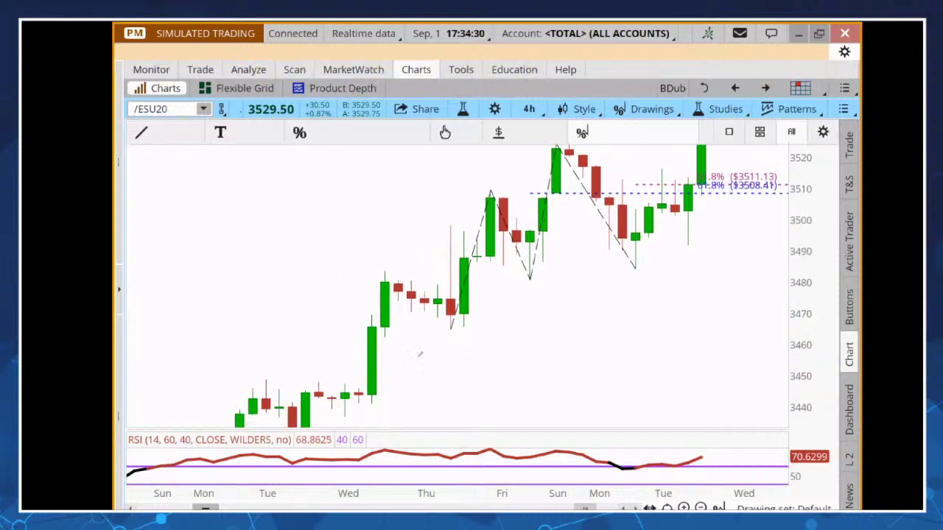
- Draw a third Fibonacci extension from the 8/26 low through the 3483.5 high to the 8/27 low and color all its curves orange
{"action": "mouse_move", "coordinate": [344, 418]}
{"action": "left_mouse_down"}
{"action": "mouse_move", "coordinate": [384, 308]}
{"action": "mouse_move", "coordinate": [384, 269]}
{"action": "left_mouse_up"}
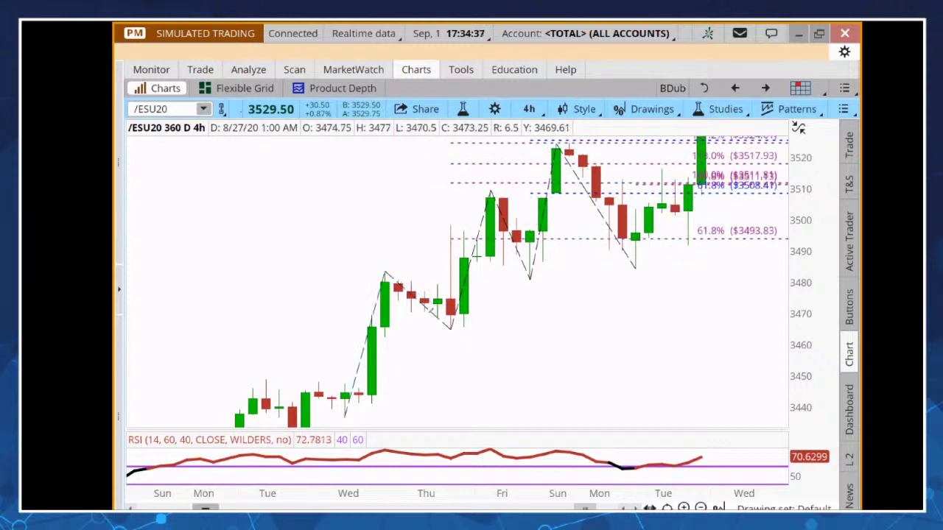
{"action": "right_click", "coordinate": [431, 315]}
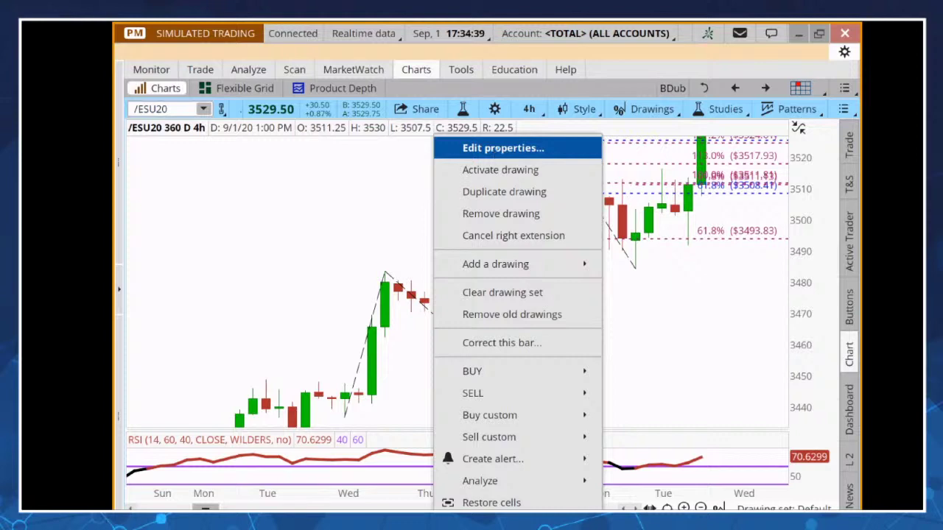
{"action": "left_click", "coordinate": [503, 148]}
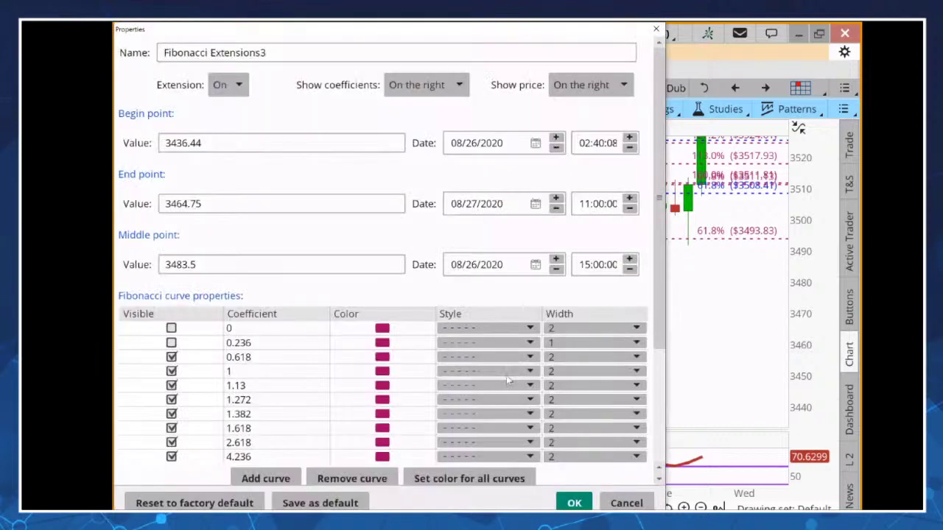
{"action": "left_click", "coordinate": [446, 477]}
{"action": "left_click", "coordinate": [442, 431]}
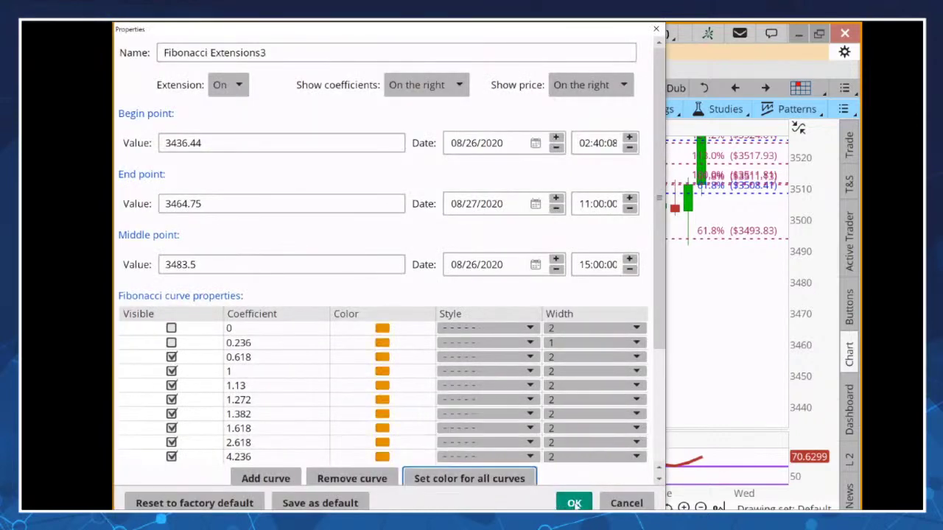
{"action": "left_click", "coordinate": [573, 503]}
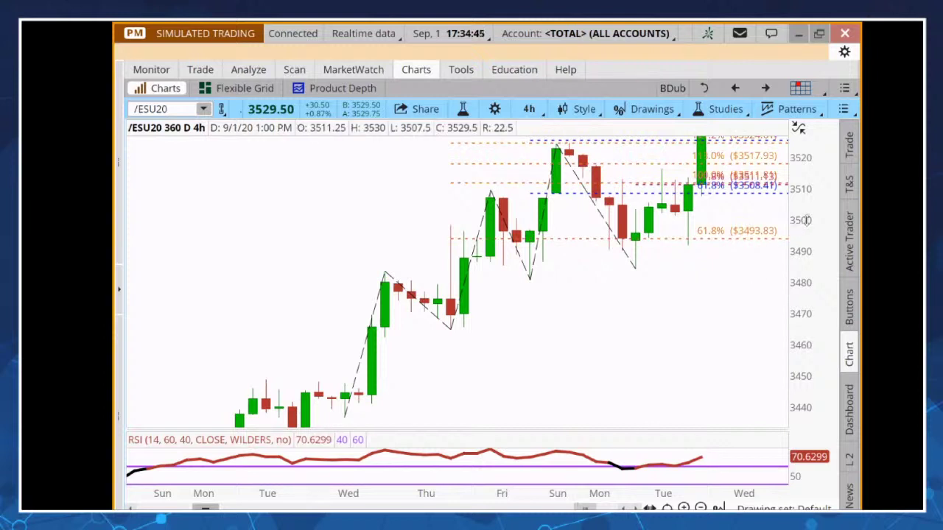
- Move the middle point of the magenta Fibonacci extension from the 8/30 candle's high to the slightly higher high of the next candle
{"action": "left_click_drag", "start_coordinate": [806, 220], "coordinate": [810, 284]}
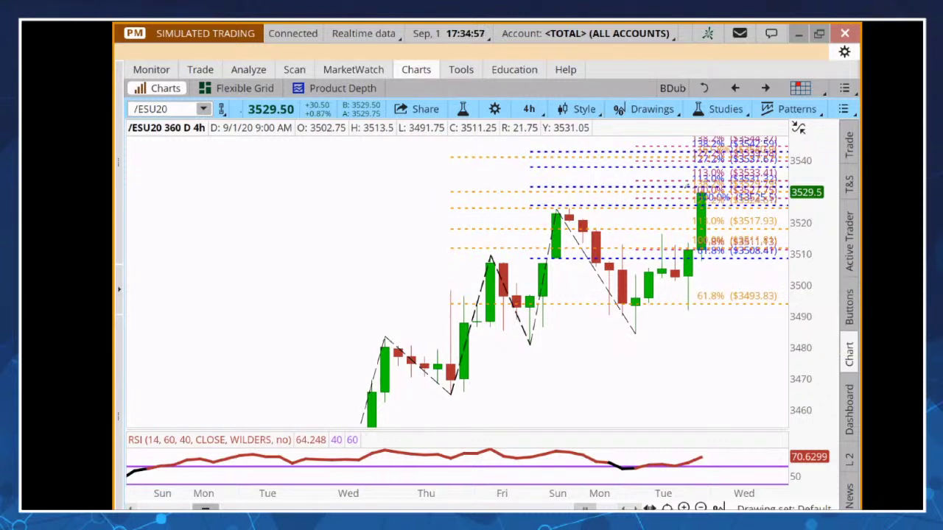
{"action": "mouse_move", "coordinate": [804, 295]}
{"action": "left_mouse_down"}
{"action": "mouse_move", "coordinate": [812, 235]}
{"action": "mouse_move", "coordinate": [809, 322]}
{"action": "mouse_move", "coordinate": [810, 279]}
{"action": "left_mouse_up"}
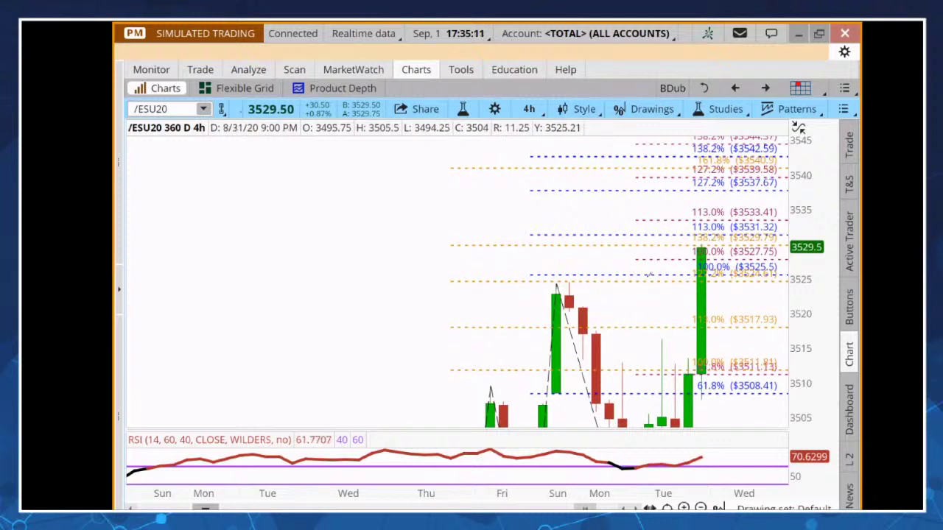
{"action": "mouse_move", "coordinate": [648, 275]}
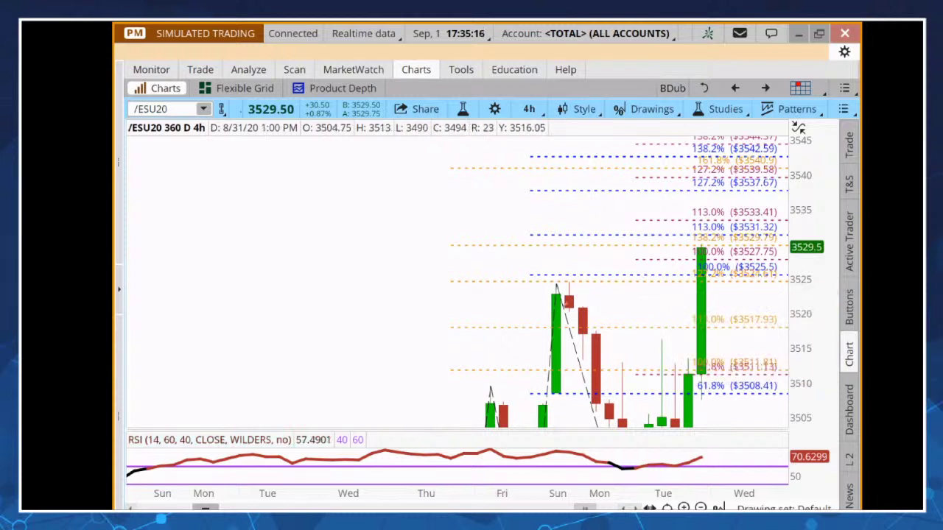
{"action": "mouse_move", "coordinate": [558, 291]}
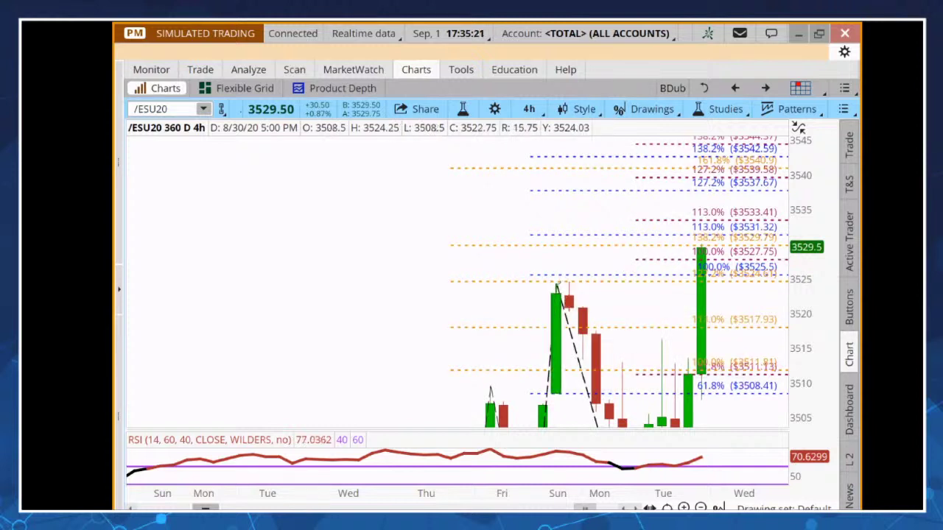
{"action": "mouse_move", "coordinate": [582, 130]}
{"action": "left_click", "coordinate": [446, 133]}
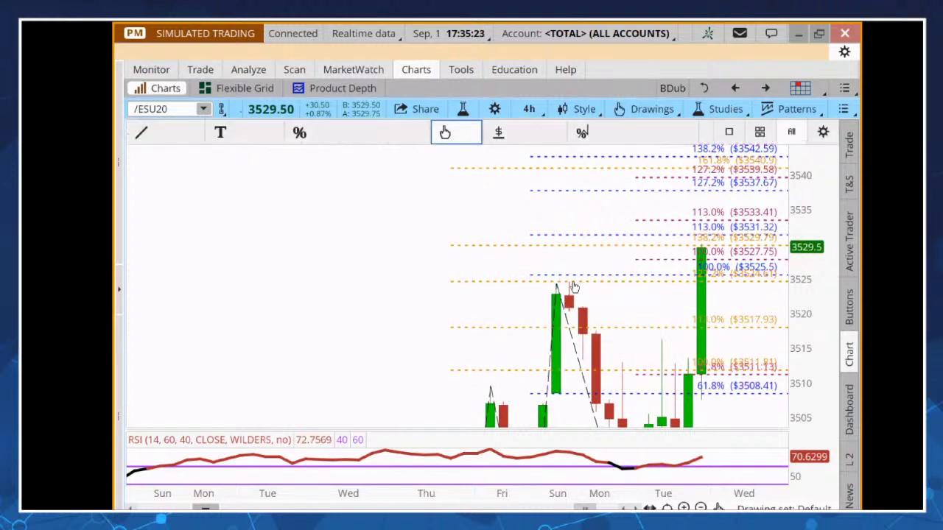
{"action": "left_click_drag", "start_coordinate": [556, 285], "coordinate": [569, 283]}
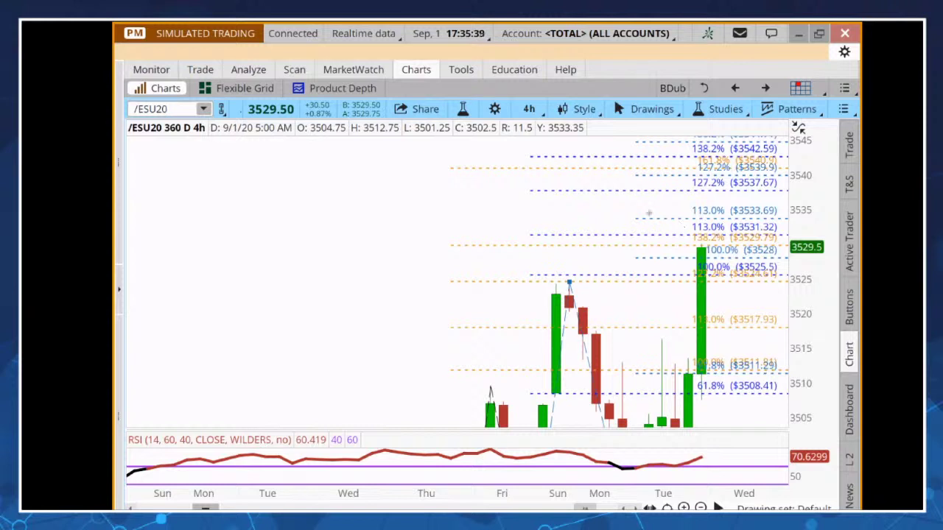
- Clear all drawings in the Default drawing set from the /ESU20 chart
{"action": "right_click", "coordinate": [396, 246]}
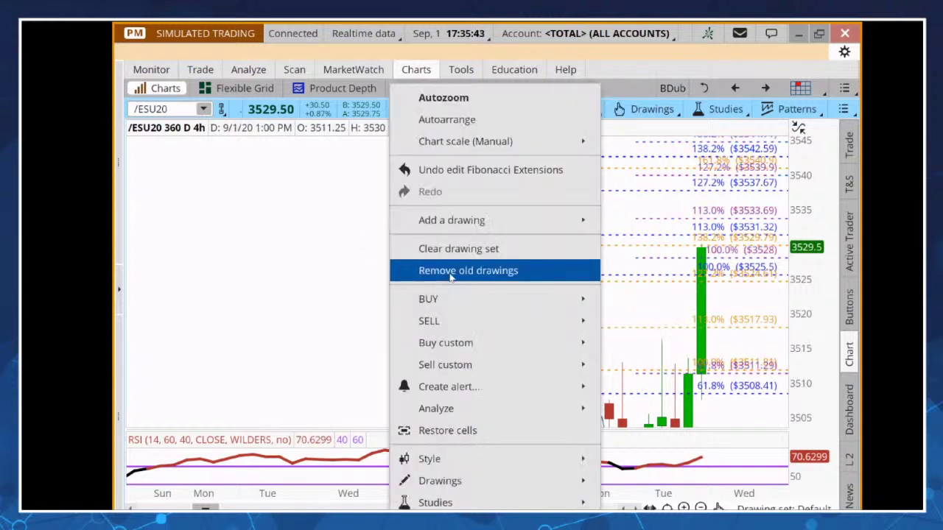
{"action": "left_click", "coordinate": [453, 250]}
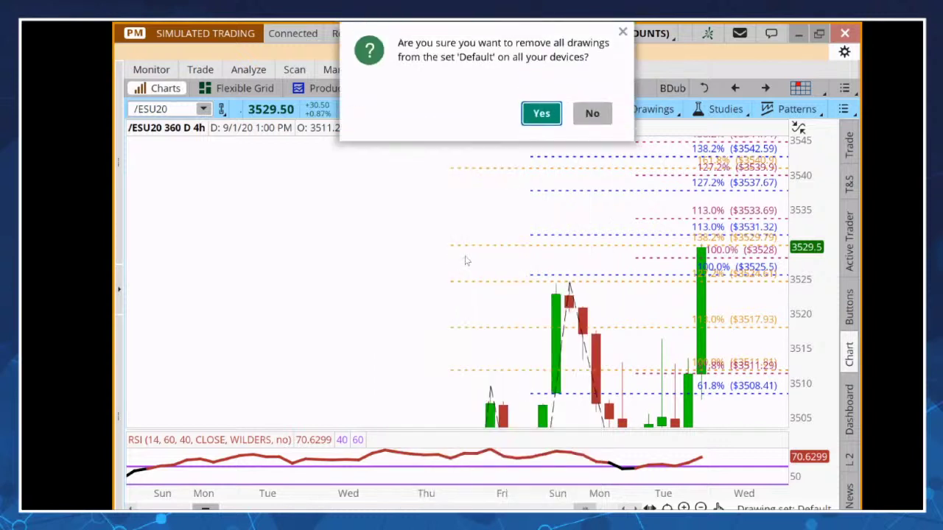
{"action": "left_click", "coordinate": [541, 113]}
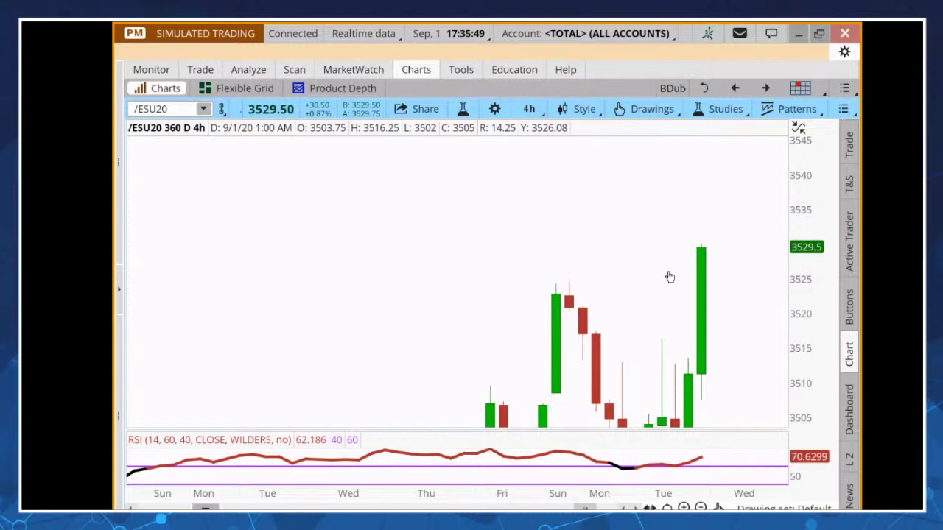
- Switch the /ESU20 chart to the 1 Y : 1D time frame and load the 8-13 Trail Stop study set
{"action": "left_click_drag", "start_coordinate": [802, 237], "coordinate": [805, 250]}
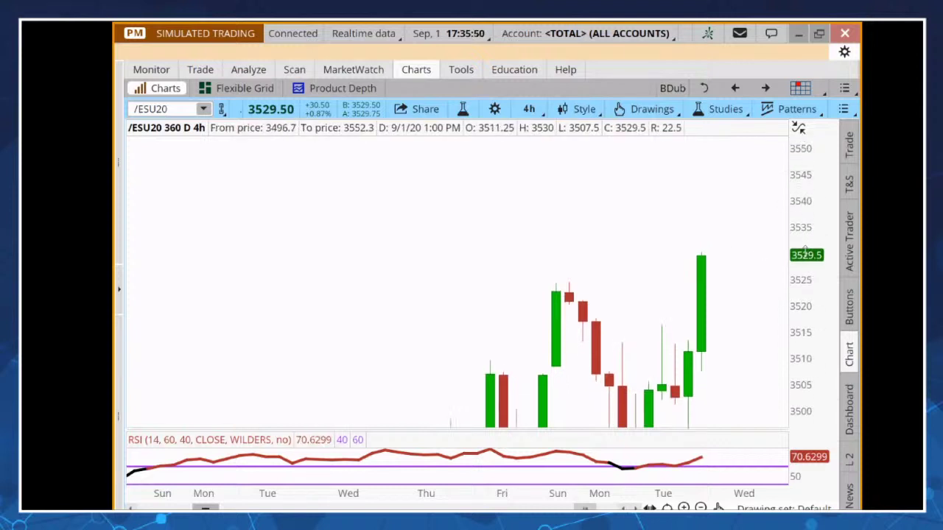
{"action": "left_click", "coordinate": [528, 109]}
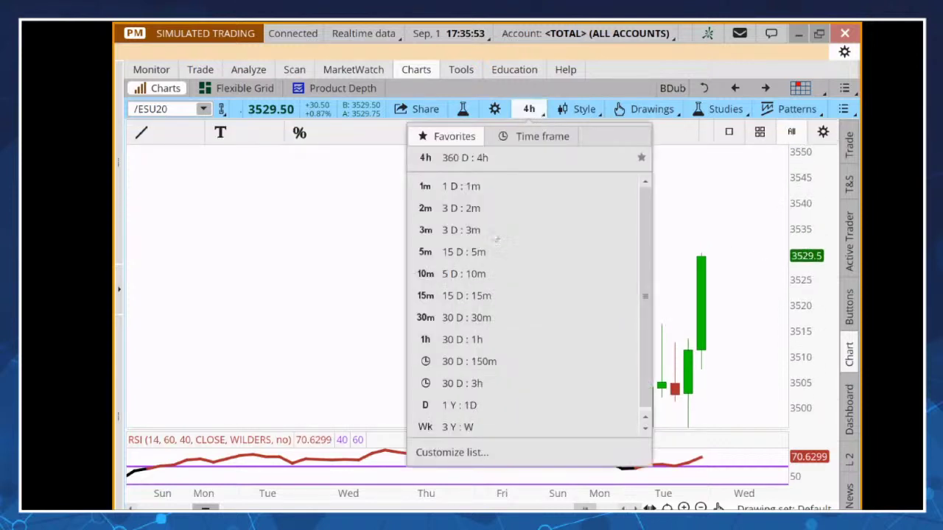
{"action": "left_click", "coordinate": [476, 407]}
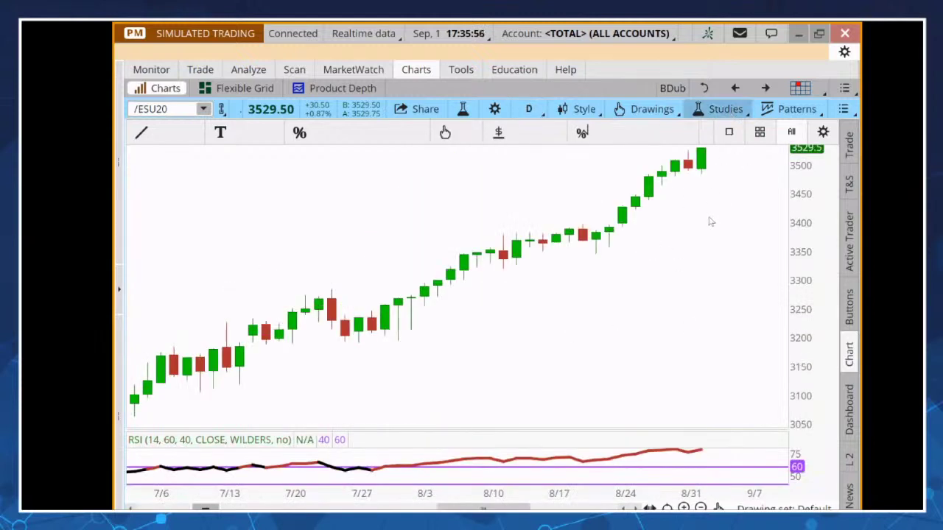
{"action": "mouse_move", "coordinate": [699, 248]}
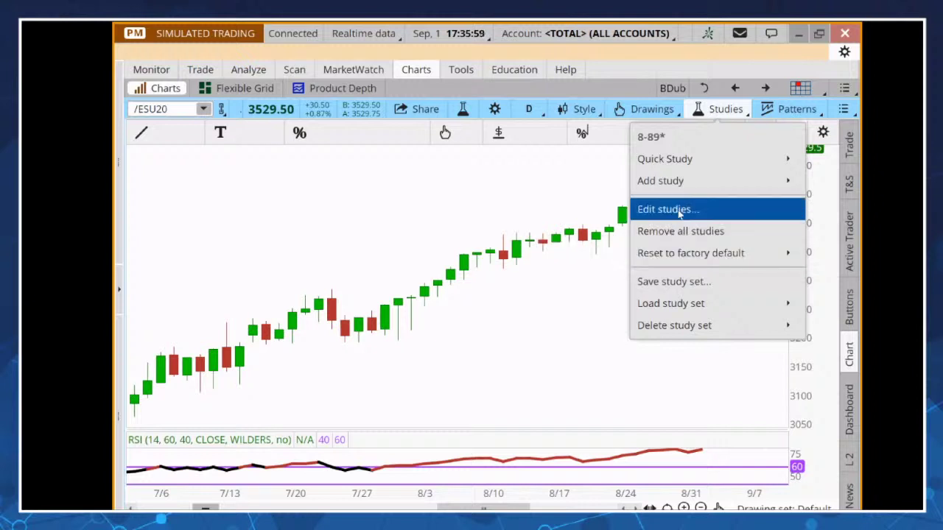
{"action": "mouse_move", "coordinate": [687, 303]}
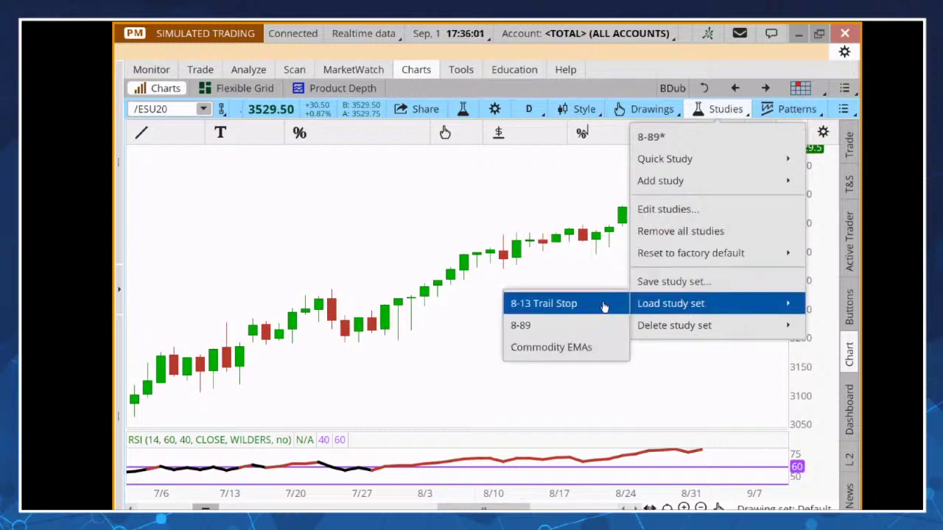
{"action": "left_click", "coordinate": [603, 306]}
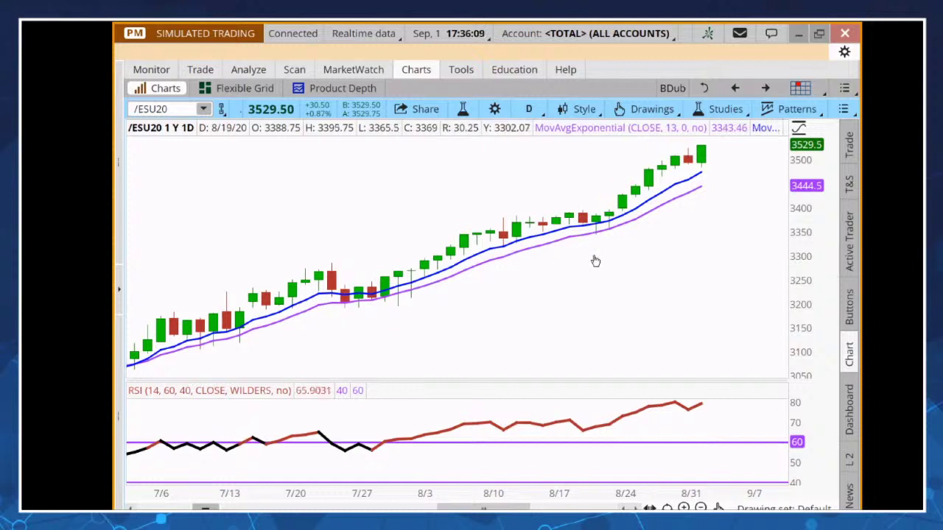
- Start a text note in the empty area below the August candles of the daily /ESU20 chart
{"action": "mouse_move", "coordinate": [471, 134]}
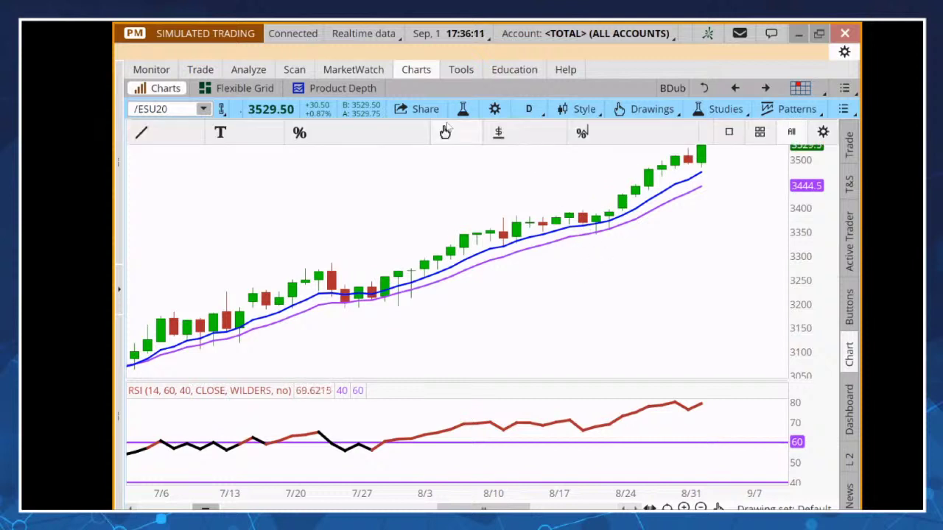
{"action": "left_click", "coordinate": [221, 132]}
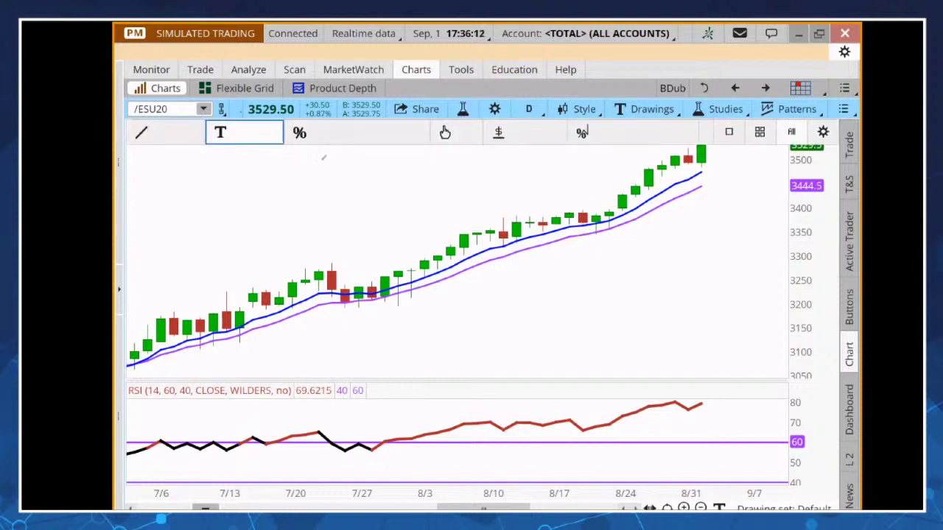
{"action": "left_click", "coordinate": [534, 291]}
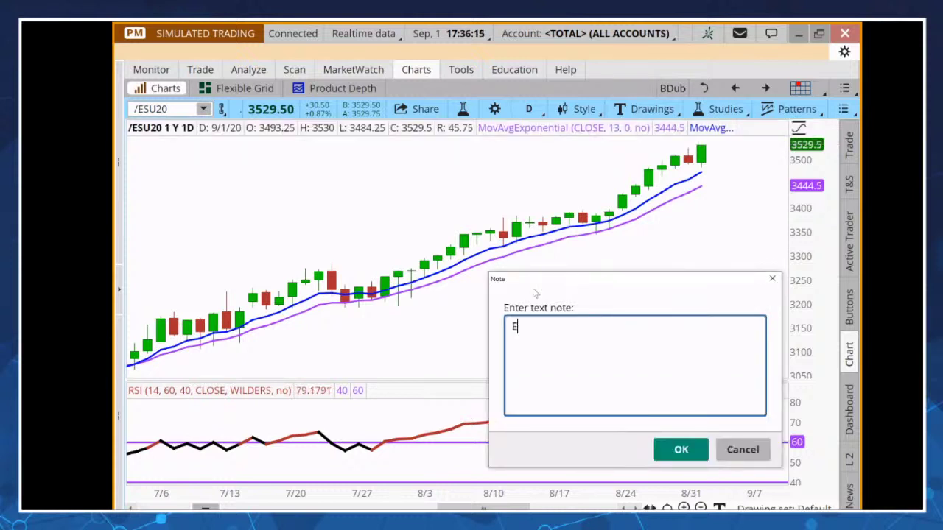
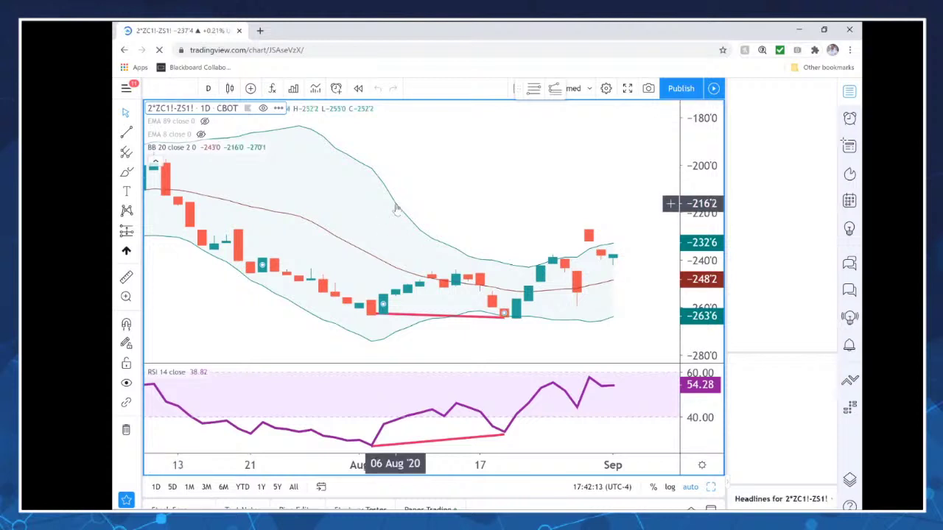
- In TradingView, hide the Bollinger Bands on the daily 2*ZC1!-ZS1! spread chart
{"action": "left_click", "coordinate": [396, 210]}
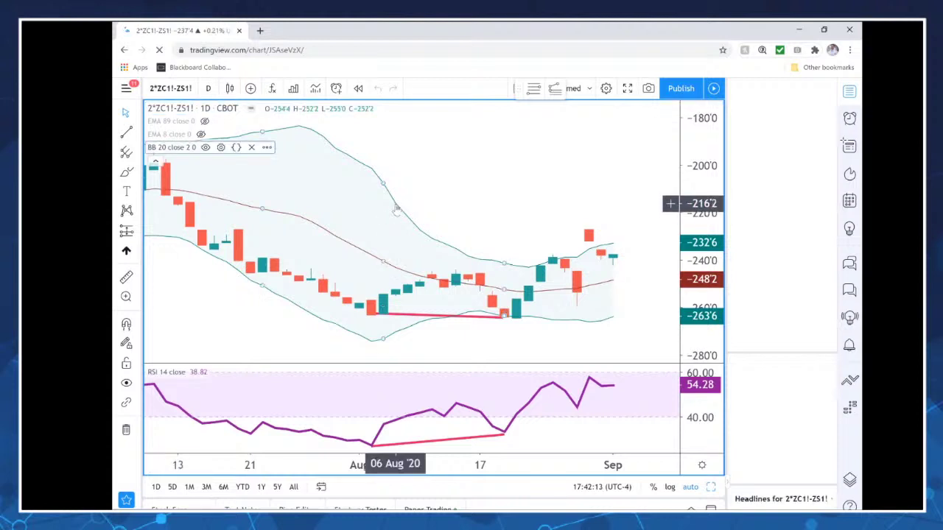
{"action": "left_click", "coordinate": [206, 148]}
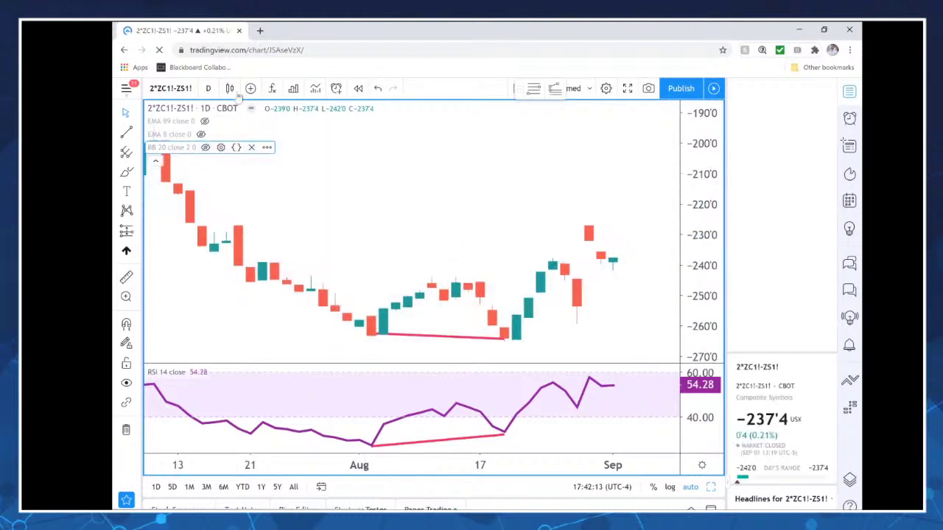
- Change the chart symbol to NQU2020 and remove all drawings from its daily chart
{"action": "left_click", "coordinate": [168, 92]}
{"action": "type", "text": "HQU2020"}
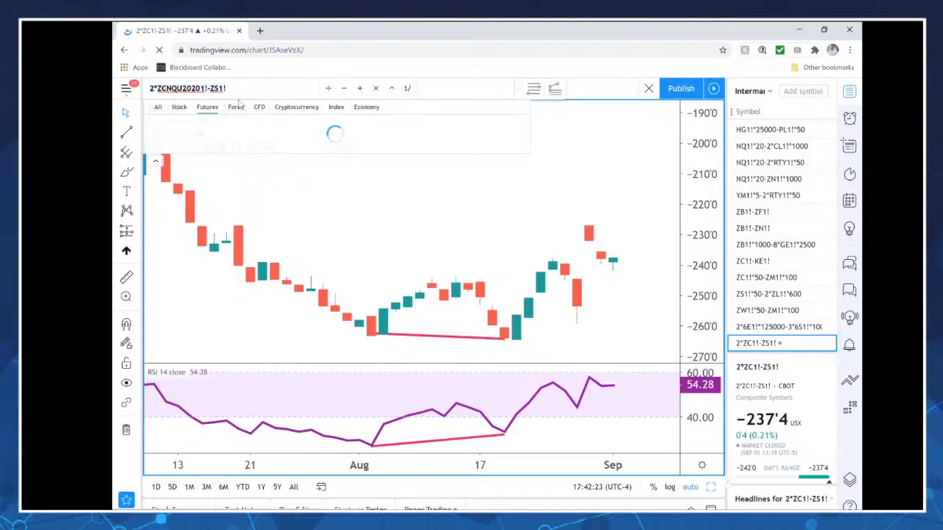
{"action": "key", "text": "ctrl+a"}
{"action": "key", "text": "BackSpace"}
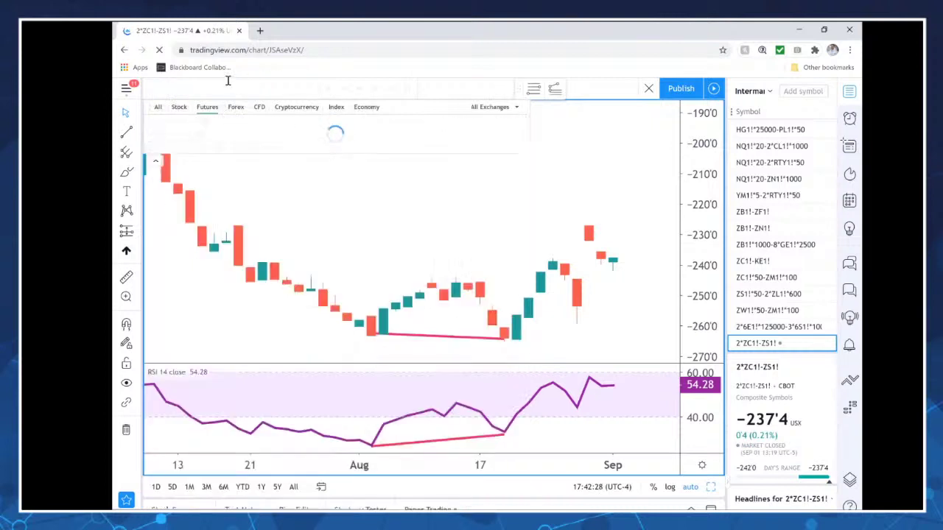
{"action": "type", "text": "NQU2020"}
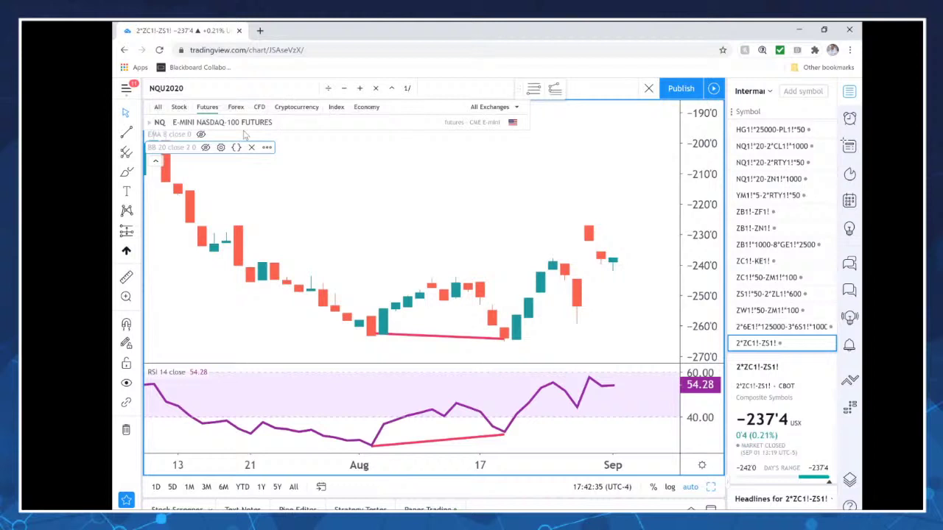
{"action": "key", "text": "Return"}
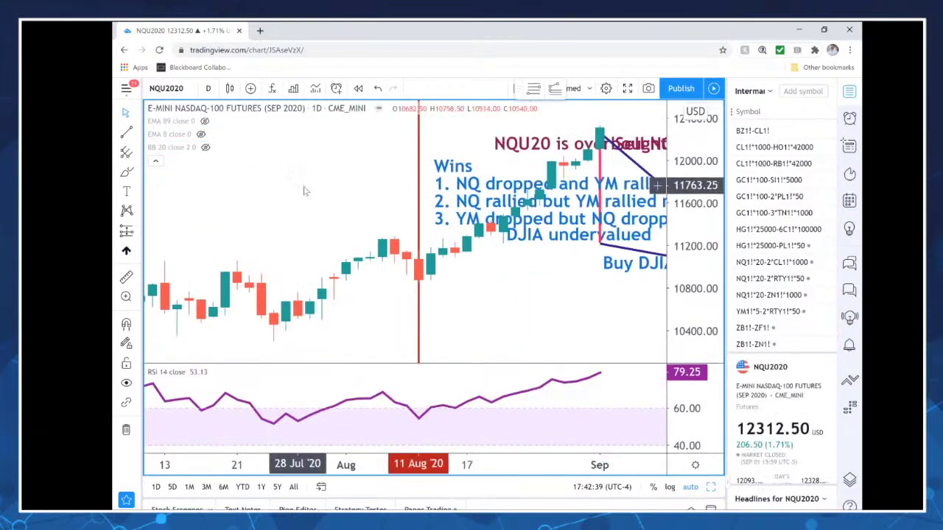
{"action": "right_click", "coordinate": [343, 345]}
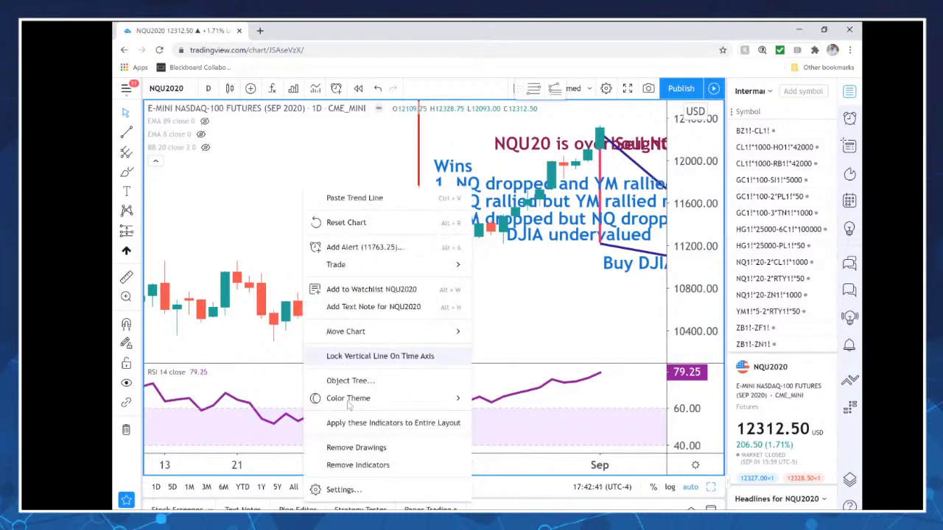
{"action": "left_click", "coordinate": [386, 446]}
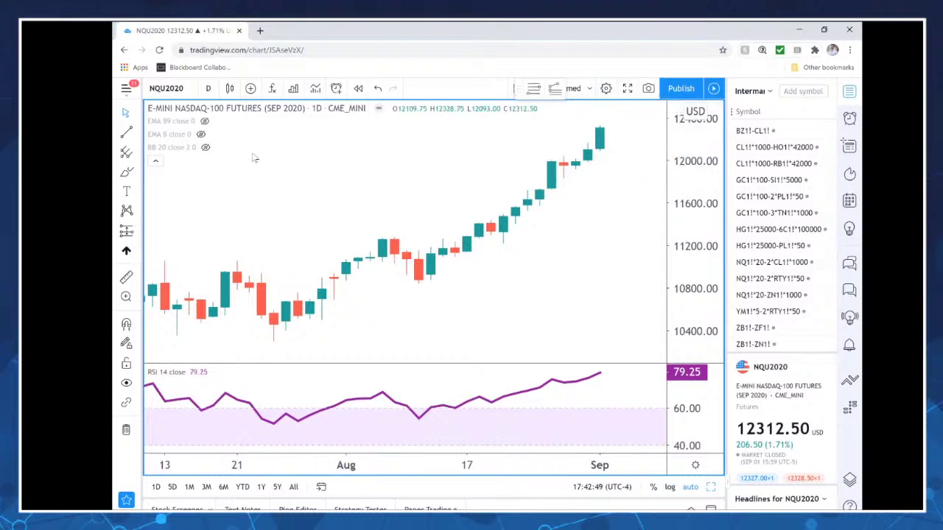
- Add a Moving Average Exponential indicator to the daily NQU2020 chart
{"action": "left_click", "coordinate": [271, 90]}
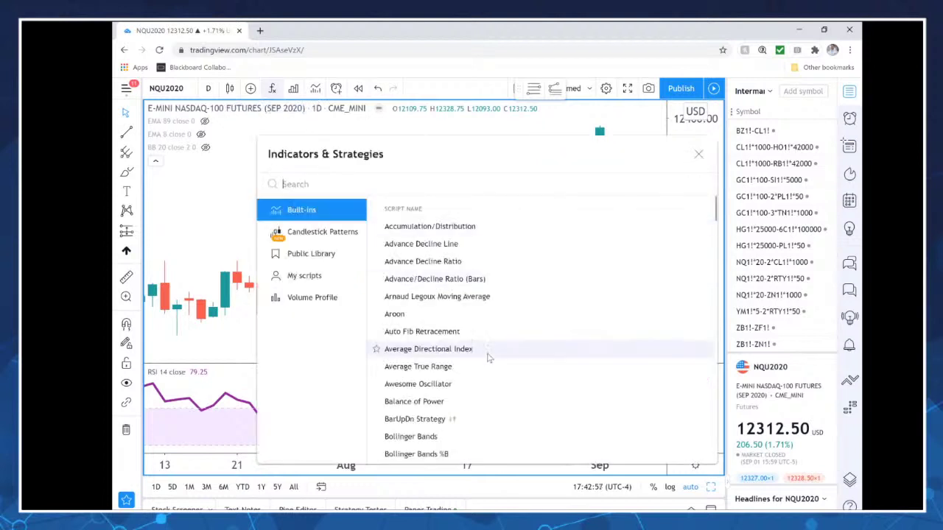
{"action": "scroll", "coordinate": [487, 357], "scroll_direction": "down", "scroll_amount": 4}
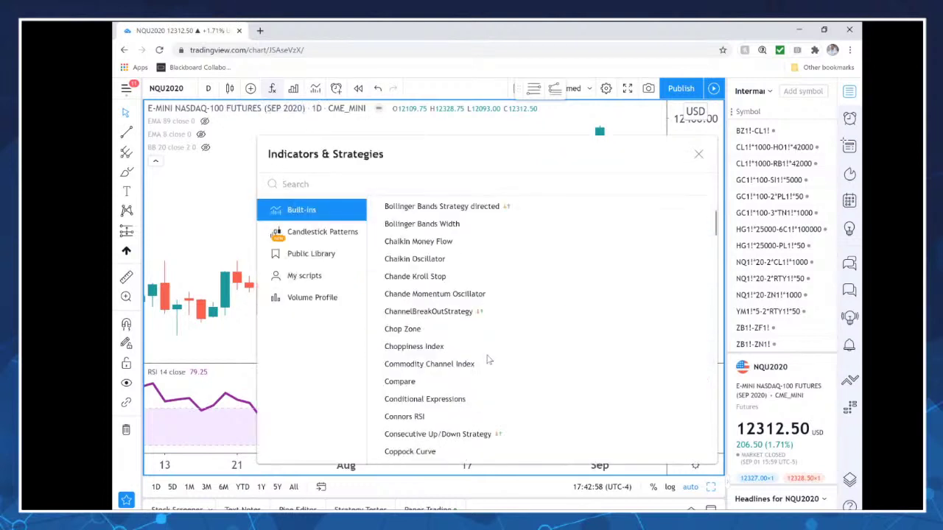
{"action": "scroll", "coordinate": [489, 358], "scroll_direction": "down", "scroll_amount": 6}
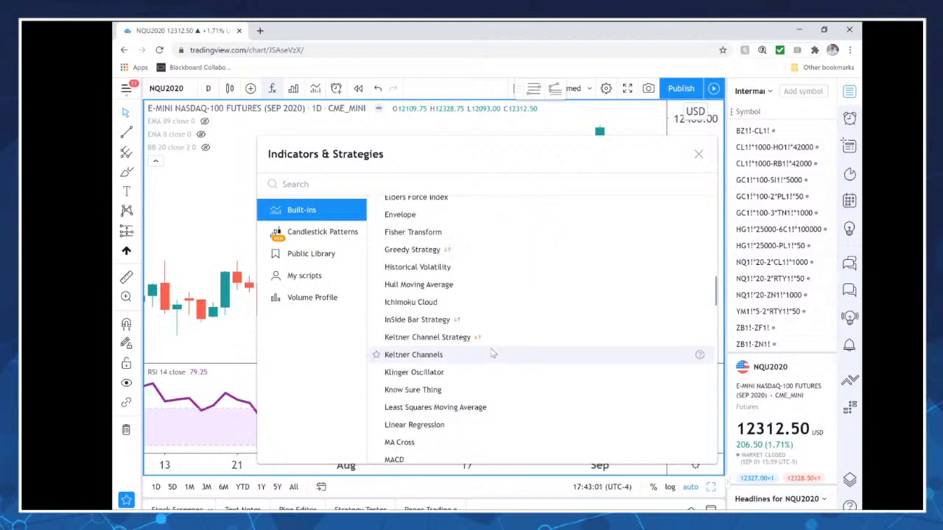
{"action": "scroll", "coordinate": [492, 354], "scroll_direction": "down", "scroll_amount": 3}
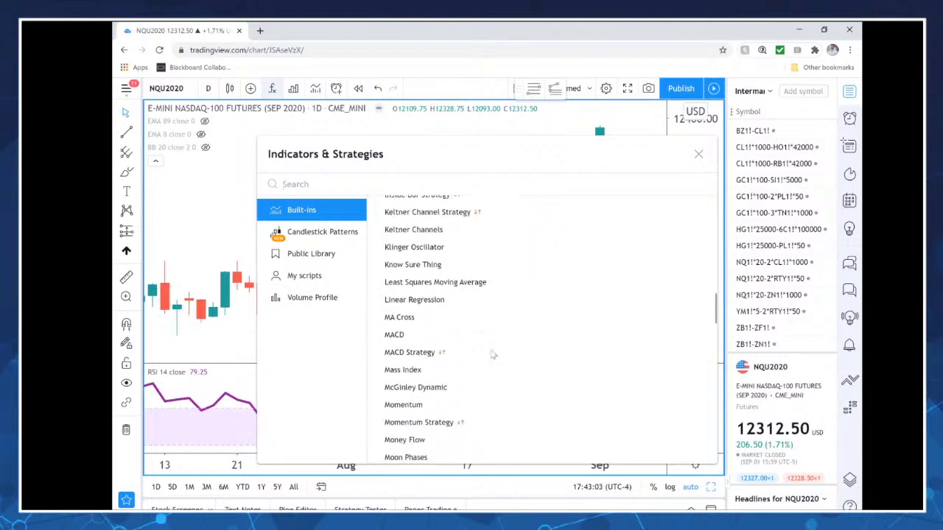
{"action": "scroll", "coordinate": [491, 355], "scroll_direction": "down", "scroll_amount": 3}
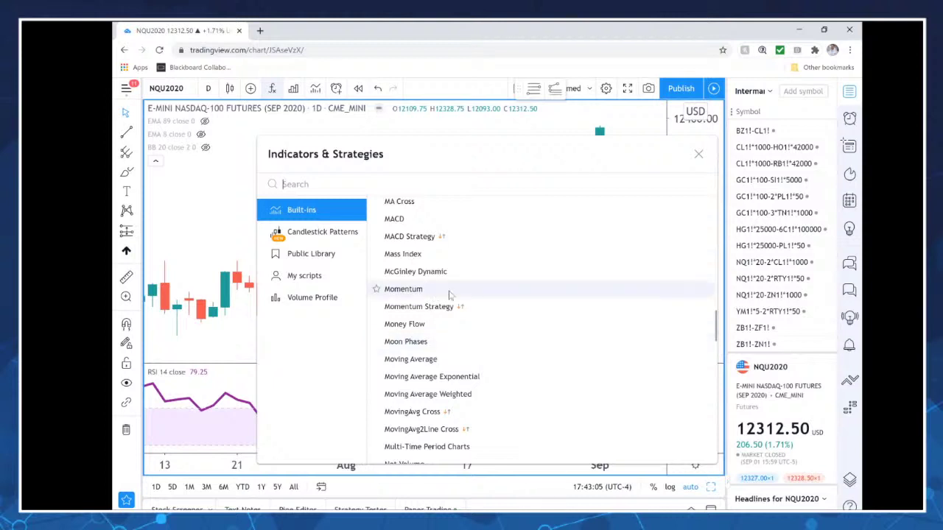
{"action": "left_click", "coordinate": [472, 380]}
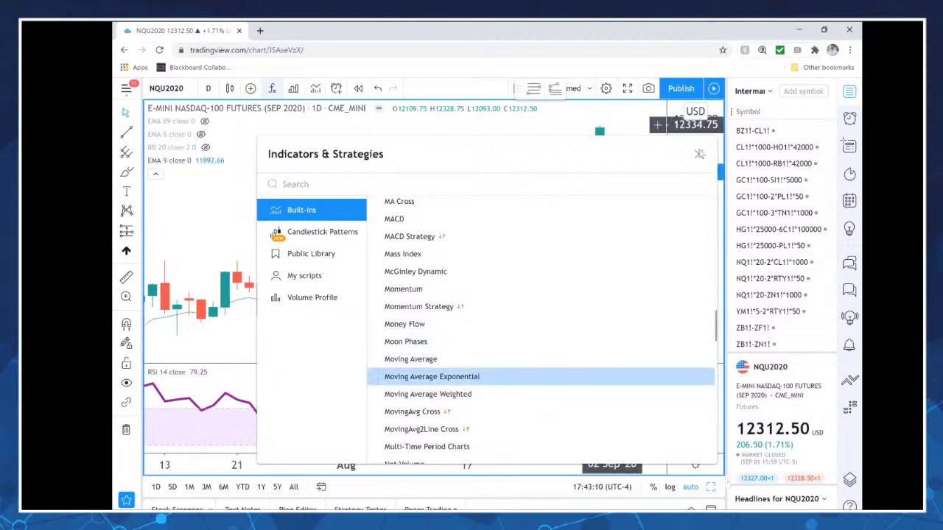
{"action": "left_click", "coordinate": [697, 154]}
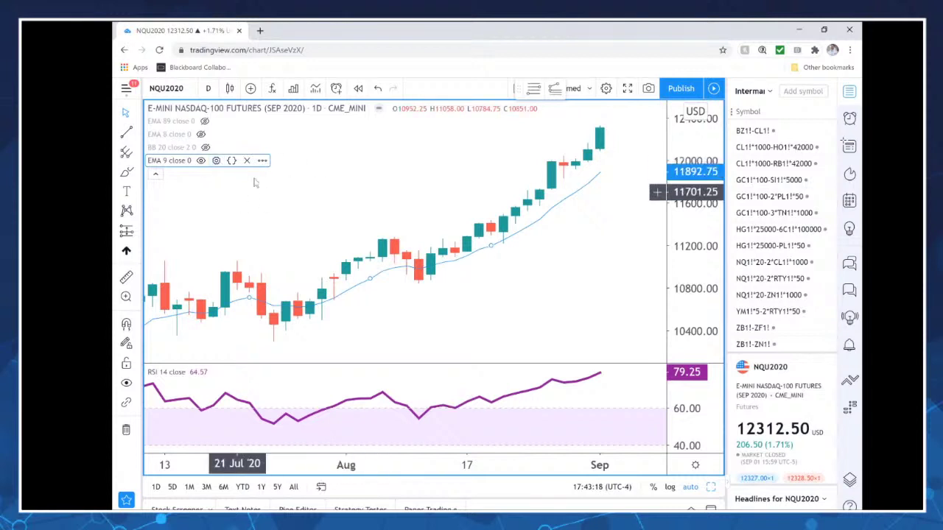
- Restyle the newly added EMA line in purple with the thickest line width
{"action": "left_click", "coordinate": [215, 161]}
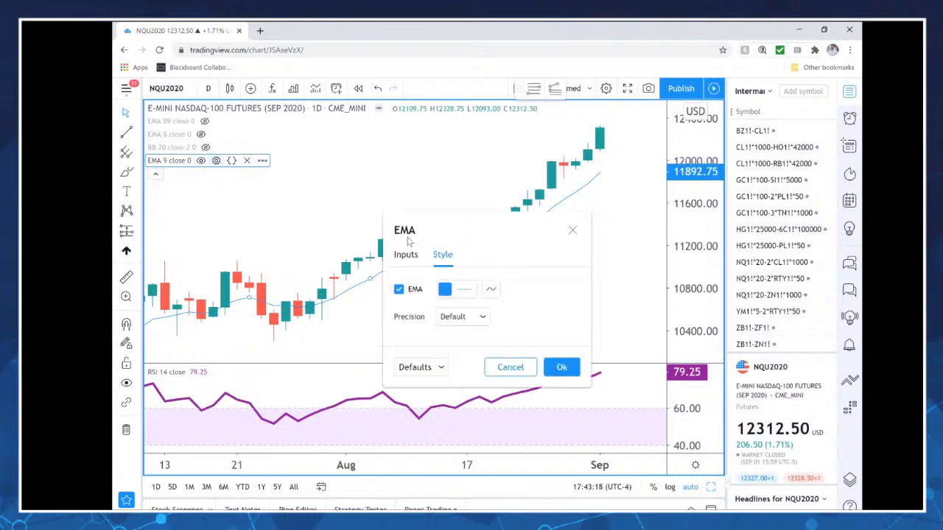
{"action": "left_click", "coordinate": [460, 292]}
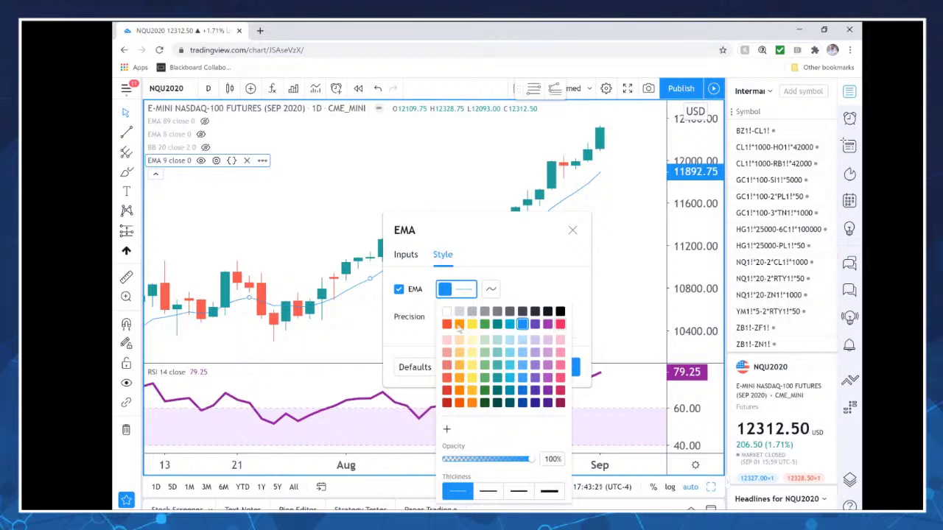
{"action": "left_click", "coordinate": [548, 325]}
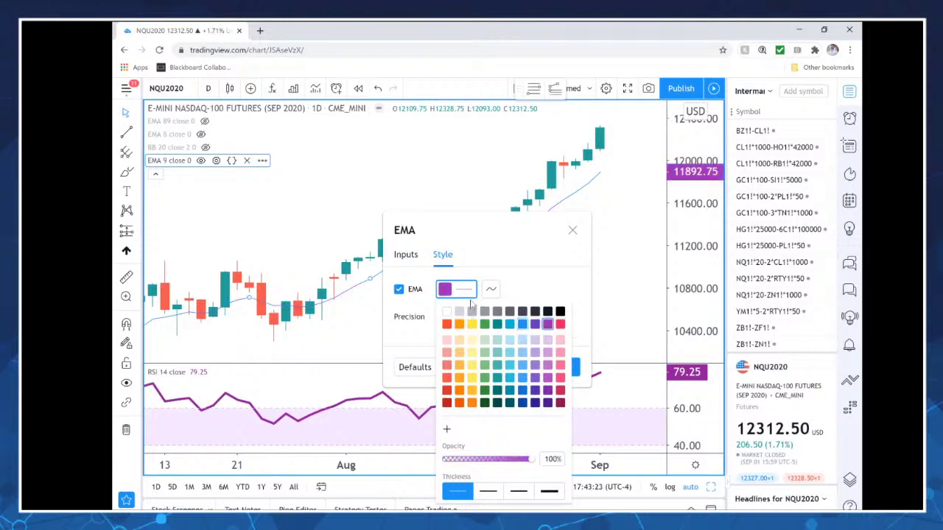
{"action": "left_click", "coordinate": [462, 291]}
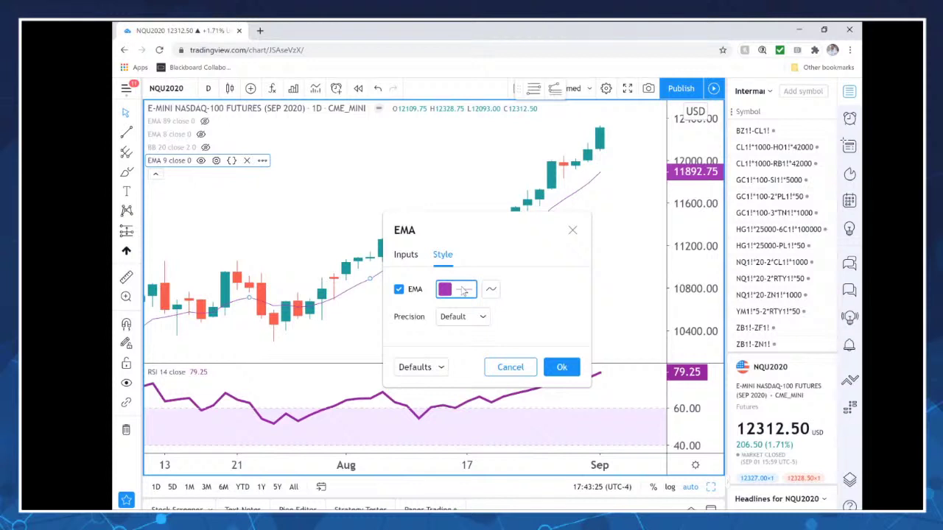
{"action": "left_click", "coordinate": [463, 291]}
{"action": "left_click", "coordinate": [549, 491]}
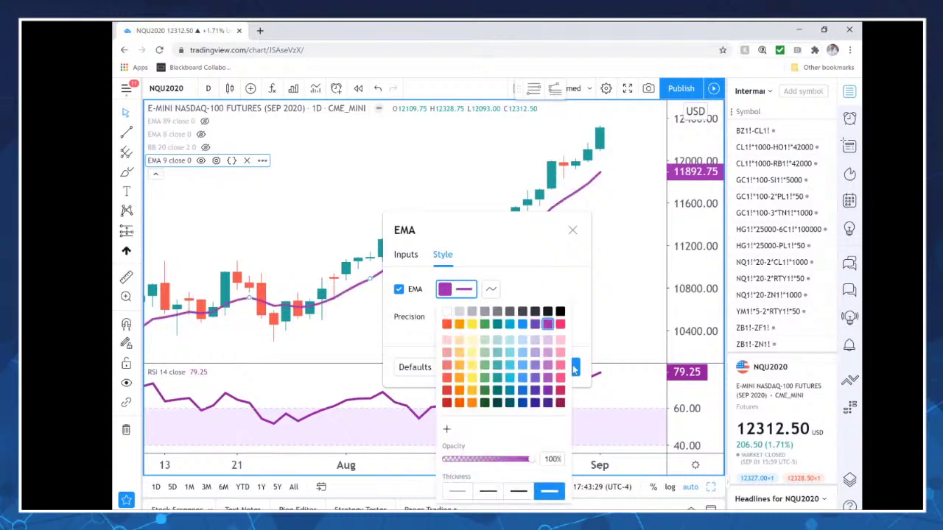
{"action": "left_click", "coordinate": [577, 370]}
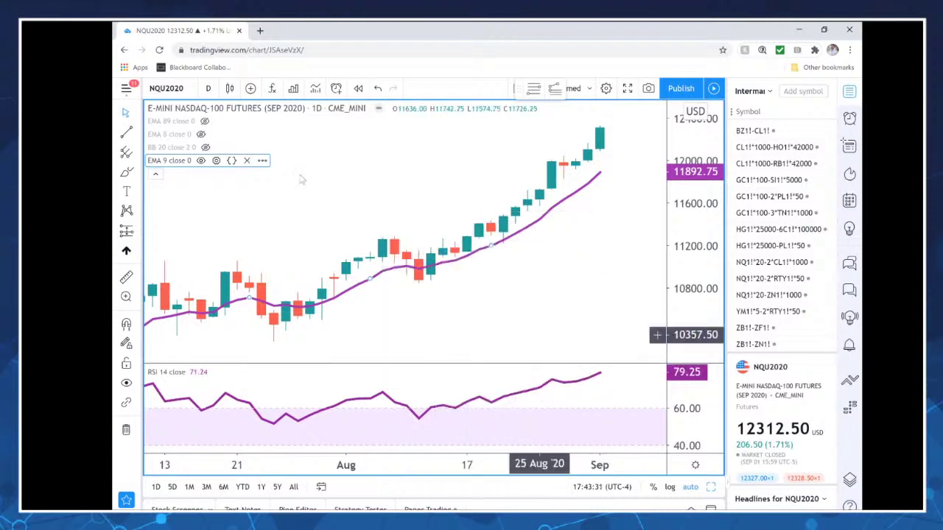
- Show the hidden 8-period EMA and set the purple EMA's length to 13
{"action": "left_click", "coordinate": [201, 134]}
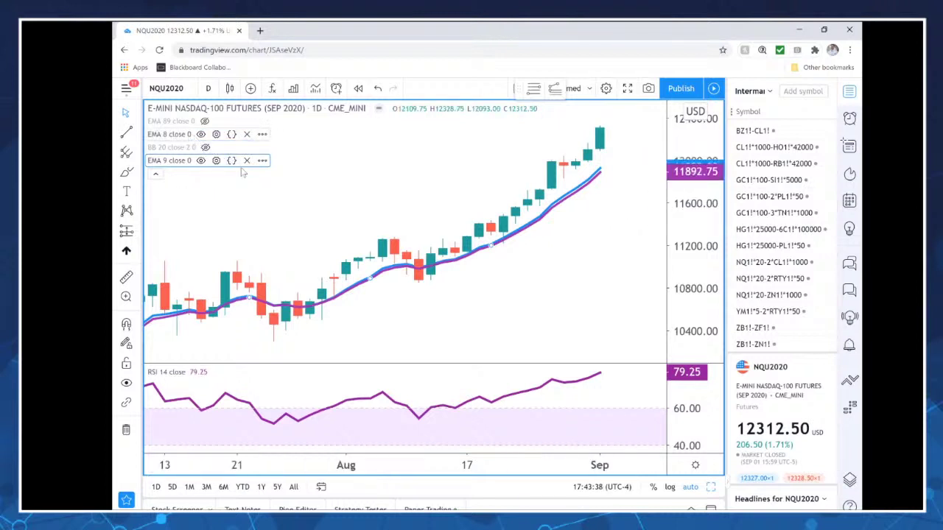
{"action": "left_click", "coordinate": [217, 161]}
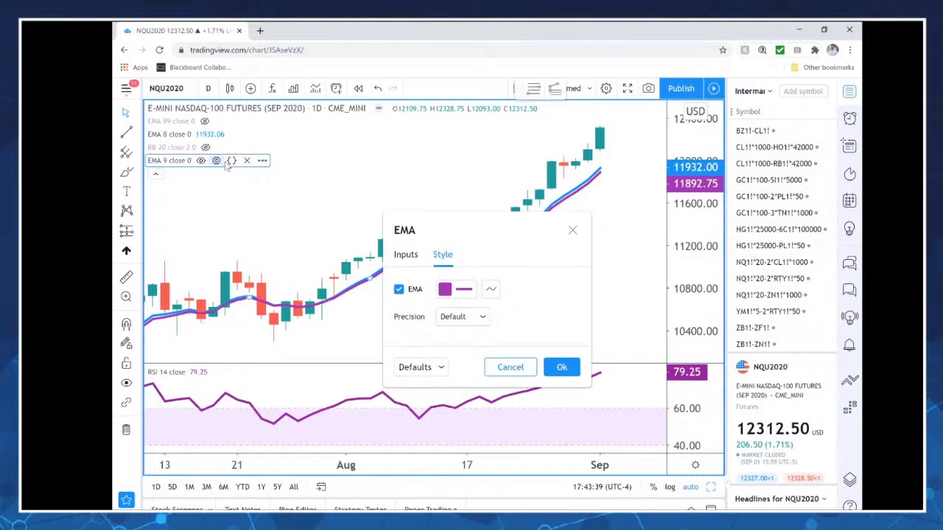
{"action": "left_click", "coordinate": [405, 254]}
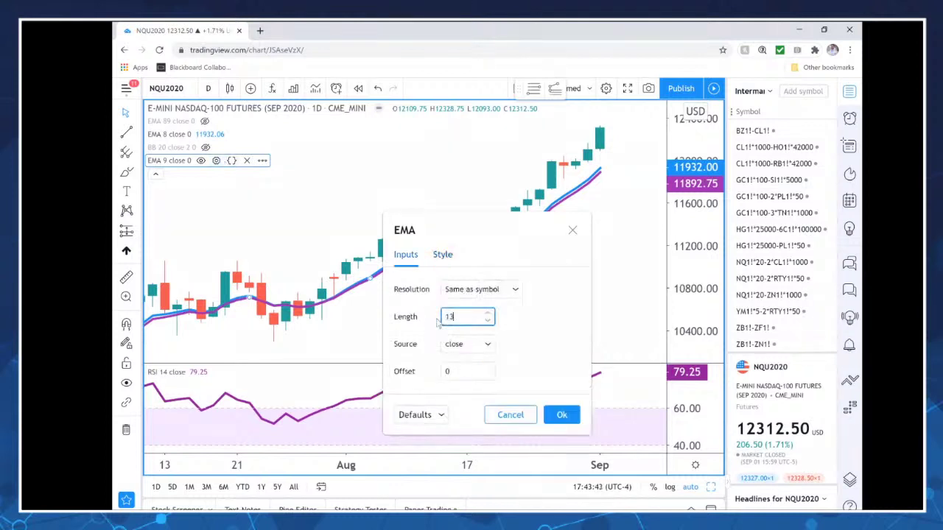
{"action": "type", "text": "13"}
{"action": "left_click", "coordinate": [563, 415]}
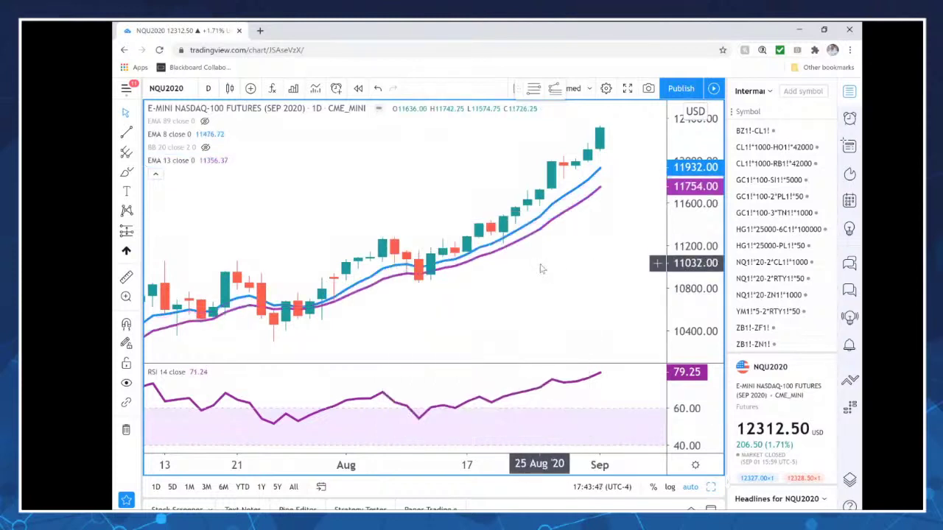
- Place a text note reading "1. fib ext.", "2. MA's", "3. Inverse securities" on separate lines in the empty area above the August candles
{"action": "scroll", "coordinate": [539, 272], "scroll_direction": "up", "scroll_amount": 1}
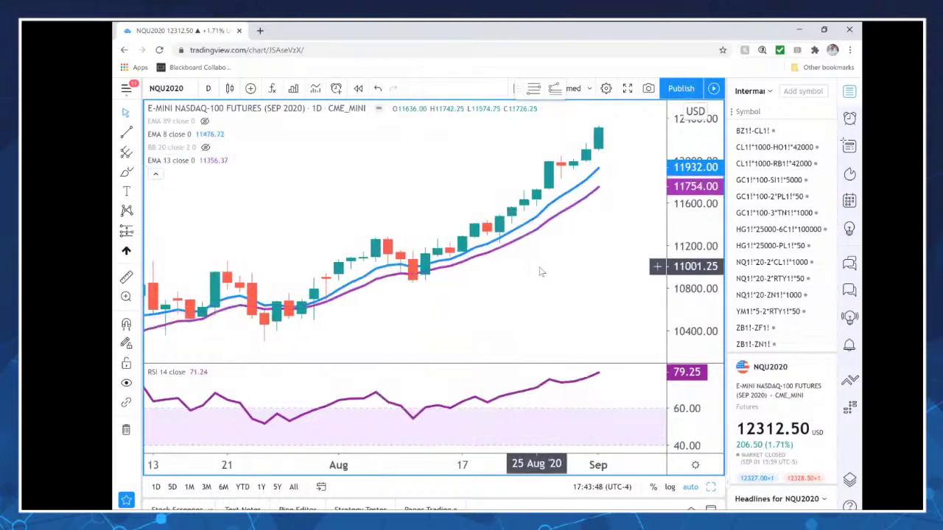
{"action": "scroll", "coordinate": [539, 272], "scroll_direction": "up", "scroll_amount": 2}
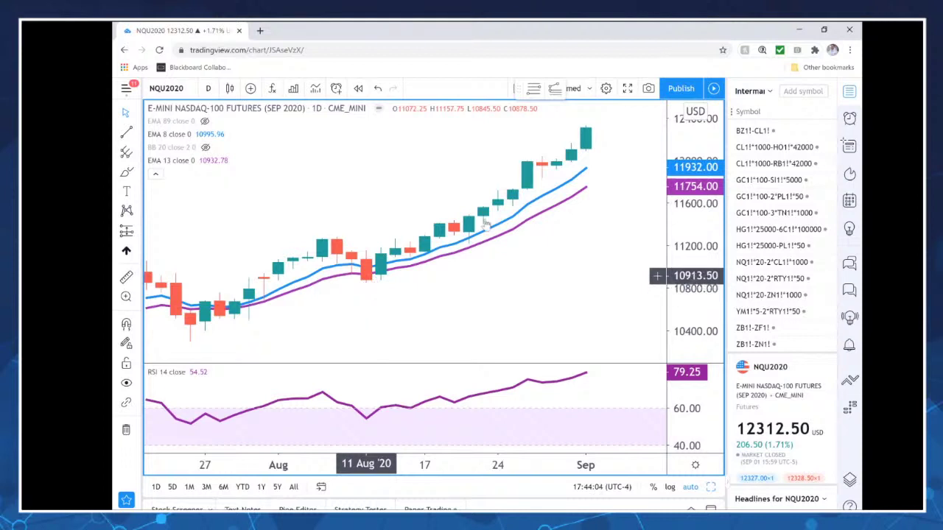
{"action": "scroll", "coordinate": [329, 261], "scroll_direction": "left", "scroll_amount": 3}
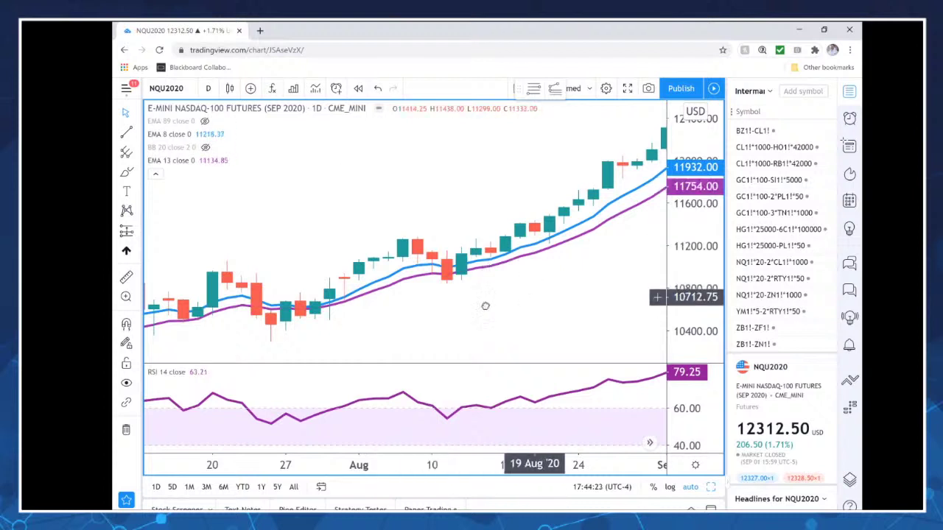
{"action": "left_click_drag", "start_coordinate": [485, 305], "coordinate": [378, 321]}
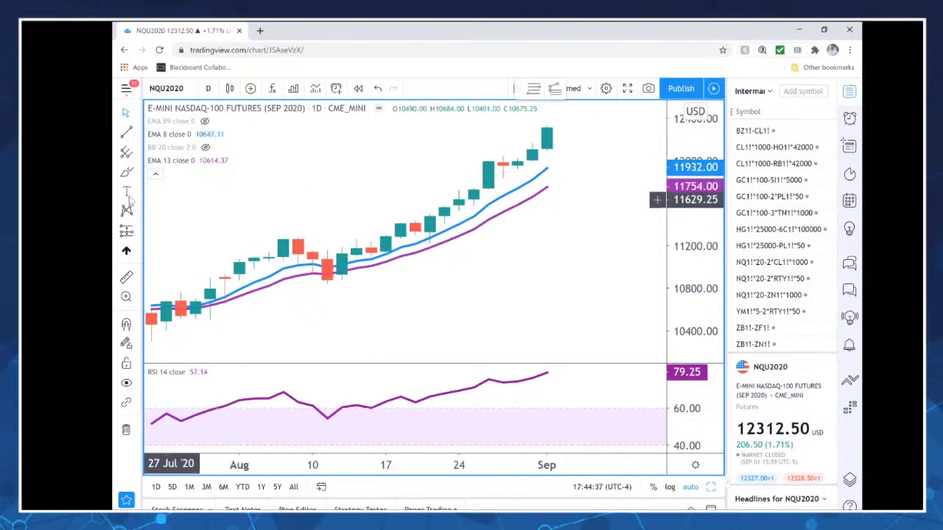
{"action": "left_click", "coordinate": [319, 165]}
{"action": "type", "text": "1"}
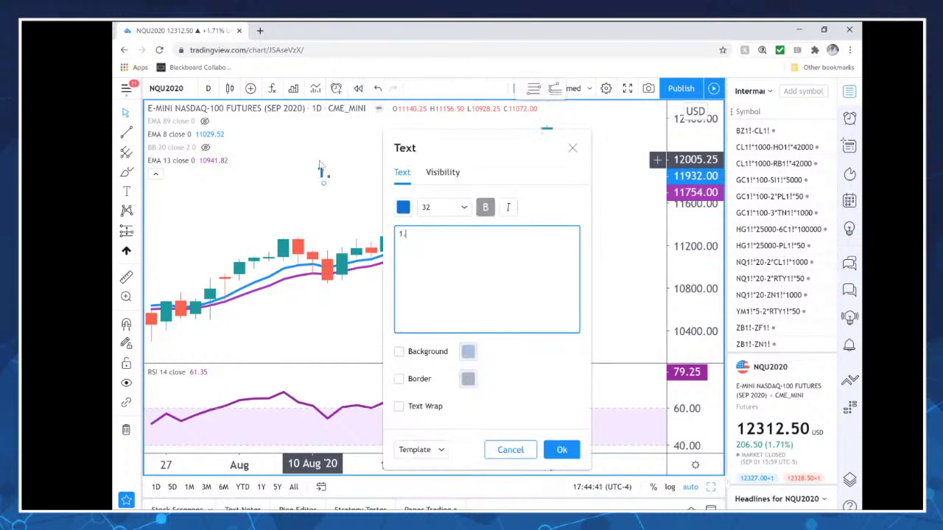
{"action": "type", "text": ". fib exrt"}
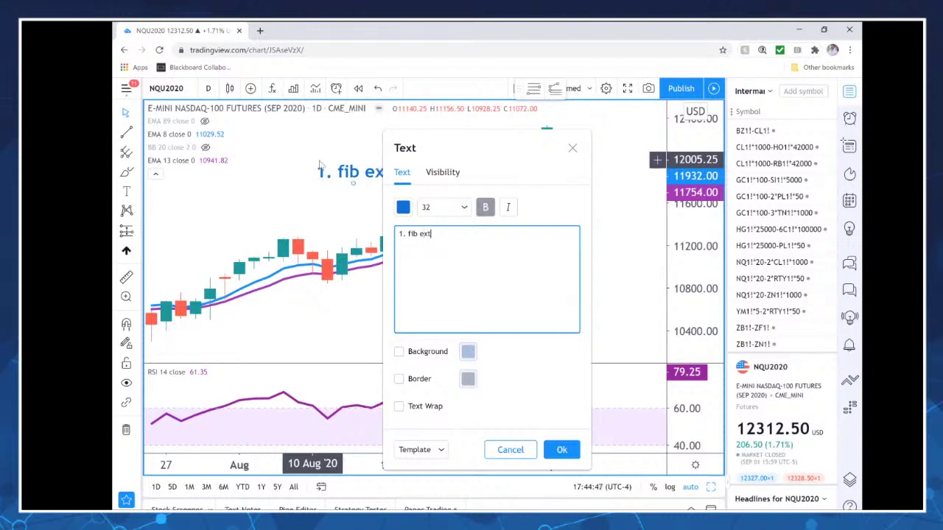
{"action": "type", "text": "2. MA"}
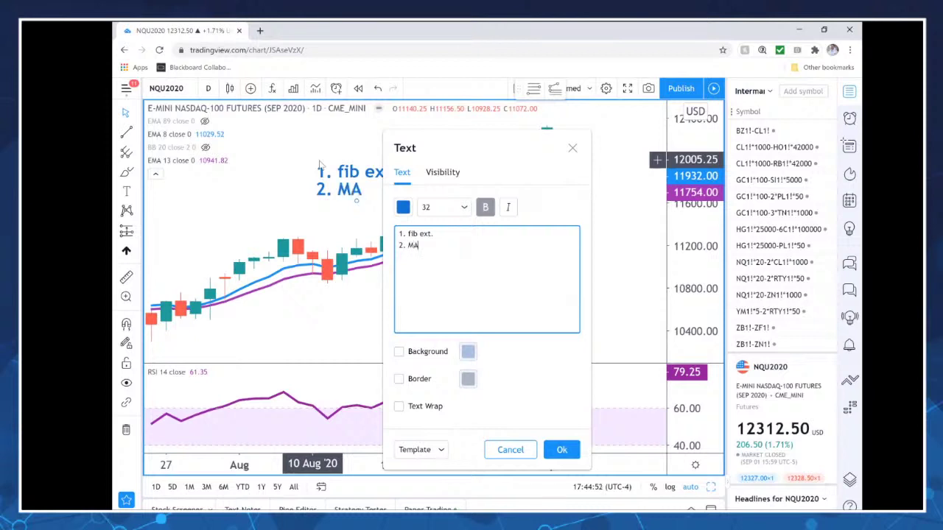
{"action": "type", "text": "'s"}
{"action": "key", "text": "Return"}
{"action": "type", "text": "3. Inv"}
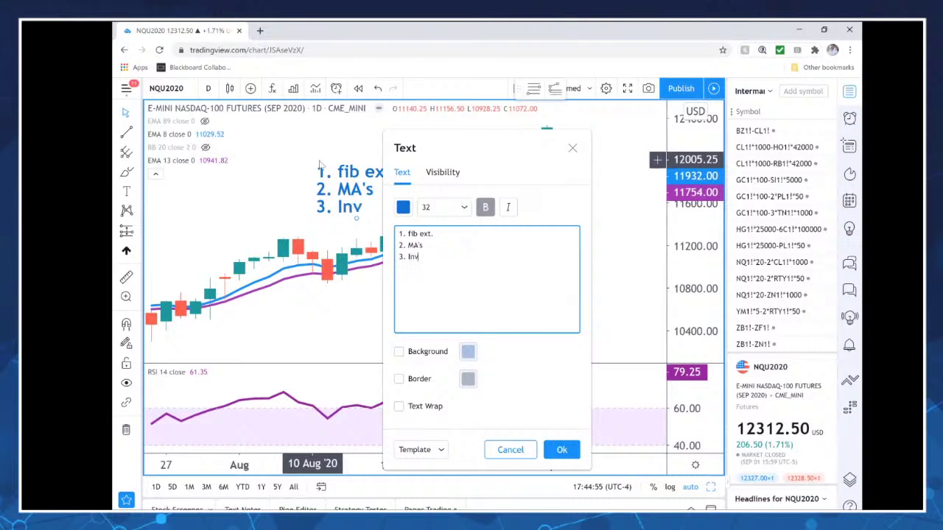
{"action": "type", "text": "erse securi"}
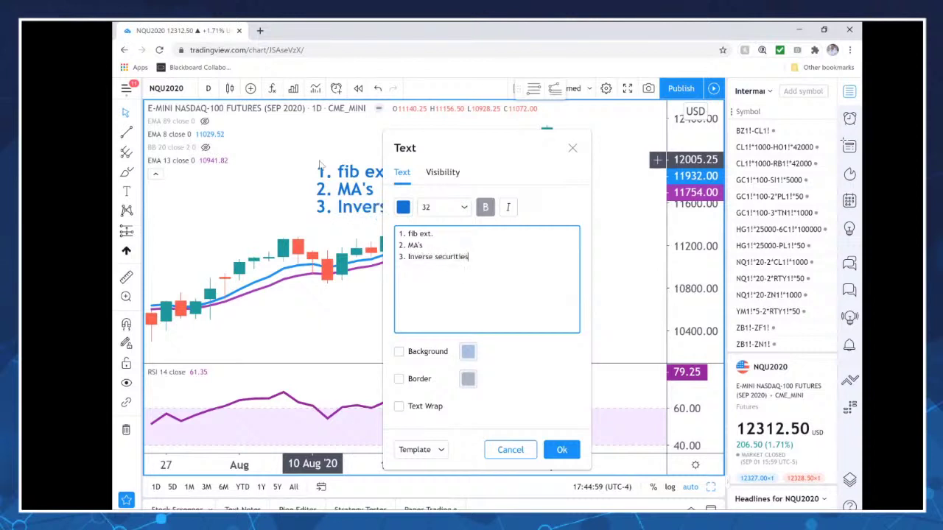
{"action": "type", "text": "ties"}
{"action": "left_click", "coordinate": [567, 452]}
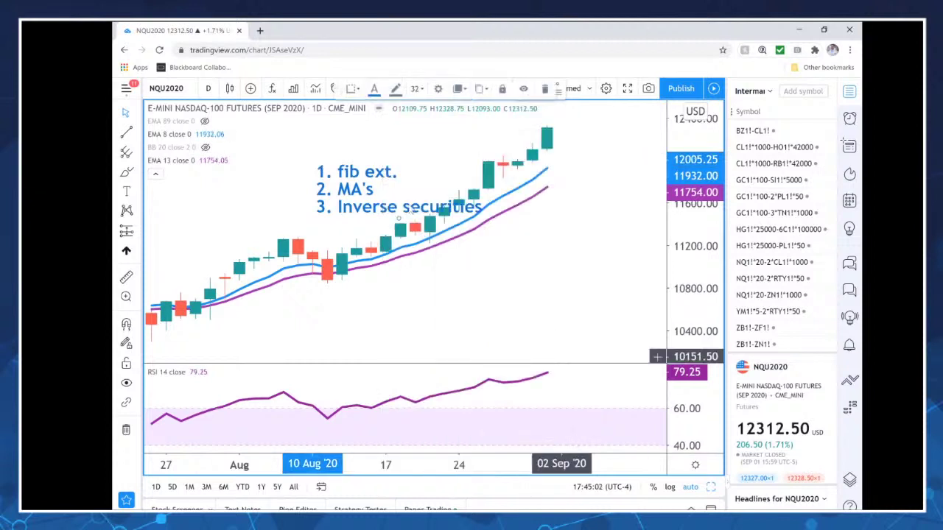
{"action": "left_click_drag", "start_coordinate": [324, 165], "coordinate": [295, 145]}
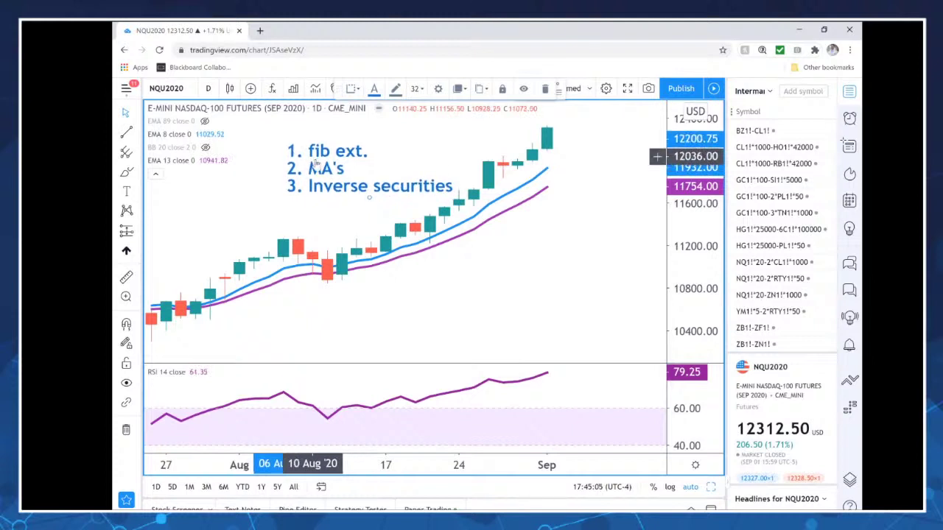
{"action": "left_click", "coordinate": [536, 315]}
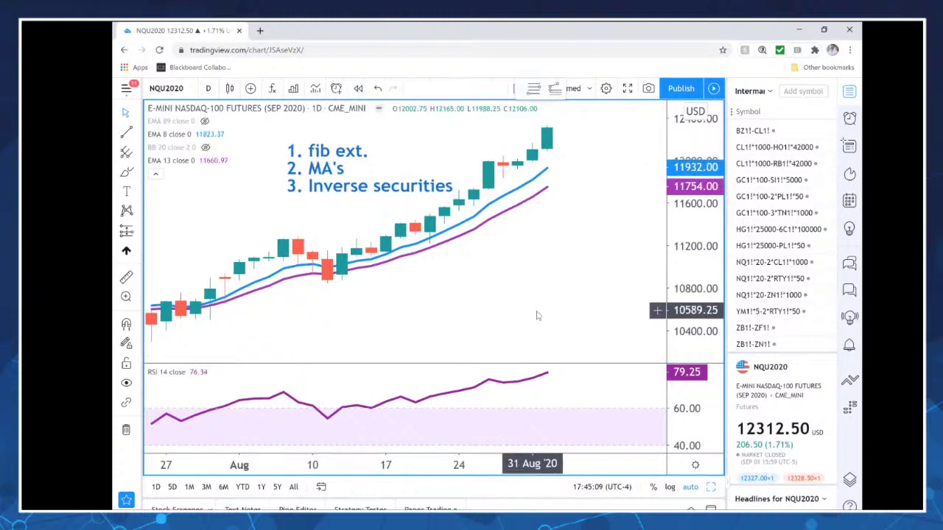
- Open MRCI's Inter-Market Correlations page in a new browser tab
{"action": "left_click", "coordinate": [259, 31]}
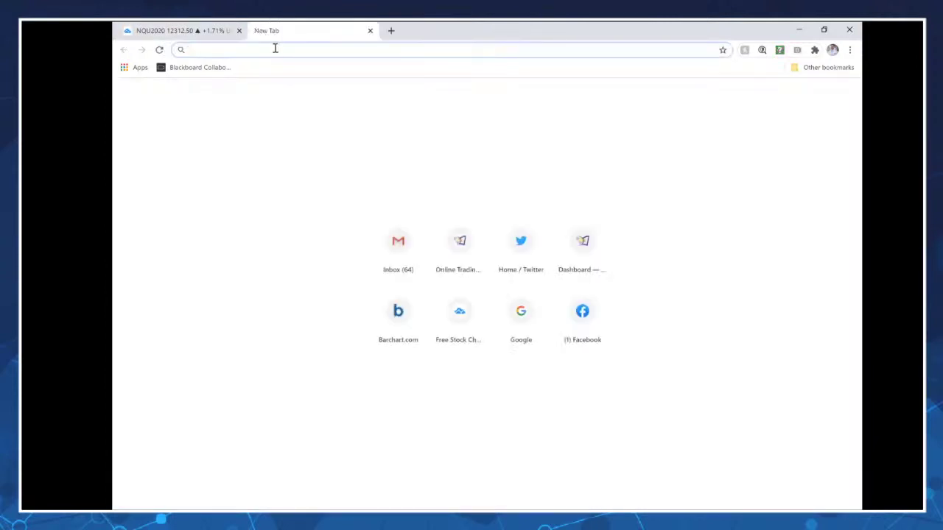
{"action": "type", "text": "mrci"}
{"action": "key", "text": "Down"}
{"action": "key", "text": "Down"}
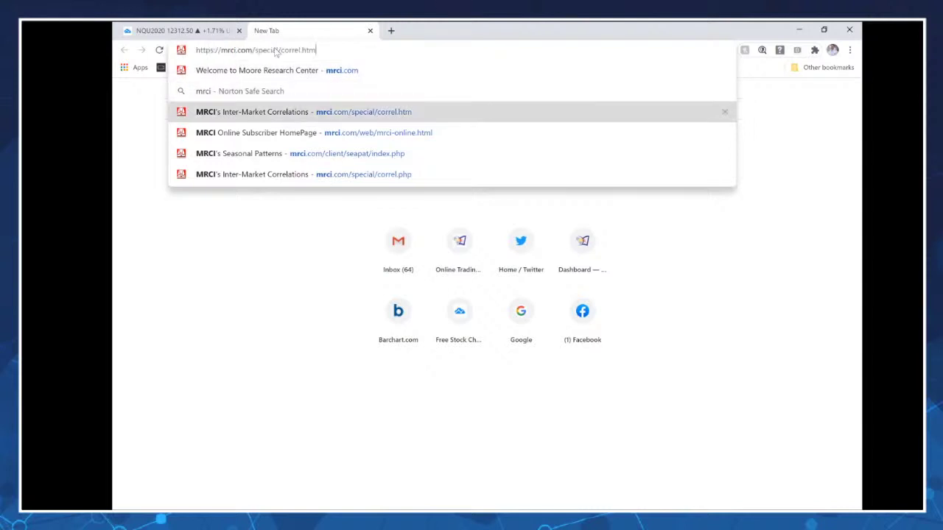
{"action": "key", "text": "Return"}
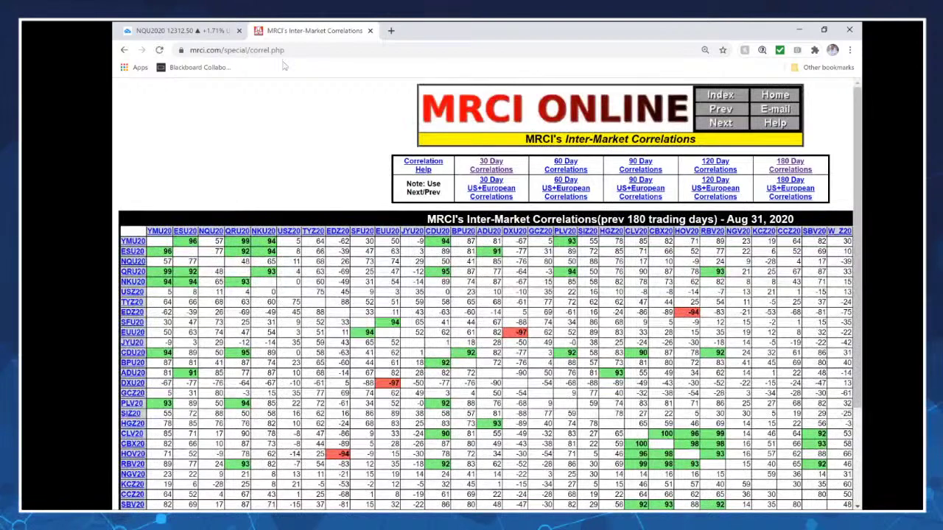
- Enlarge the 180-day correlation table and examine the correlations of NQU20 with the other markets
{"action": "key", "text": "ctrl+minus"}
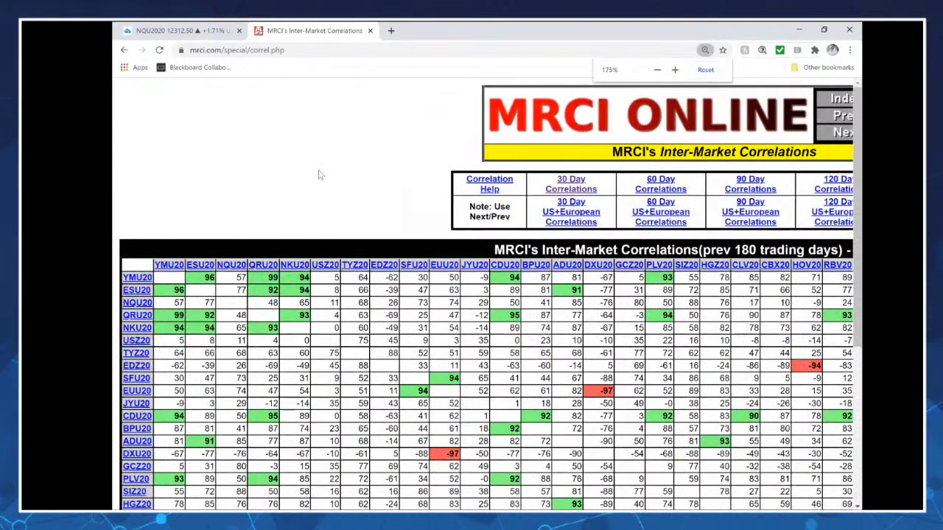
{"action": "scroll", "coordinate": [673, 295], "scroll_direction": "down", "scroll_amount": 2}
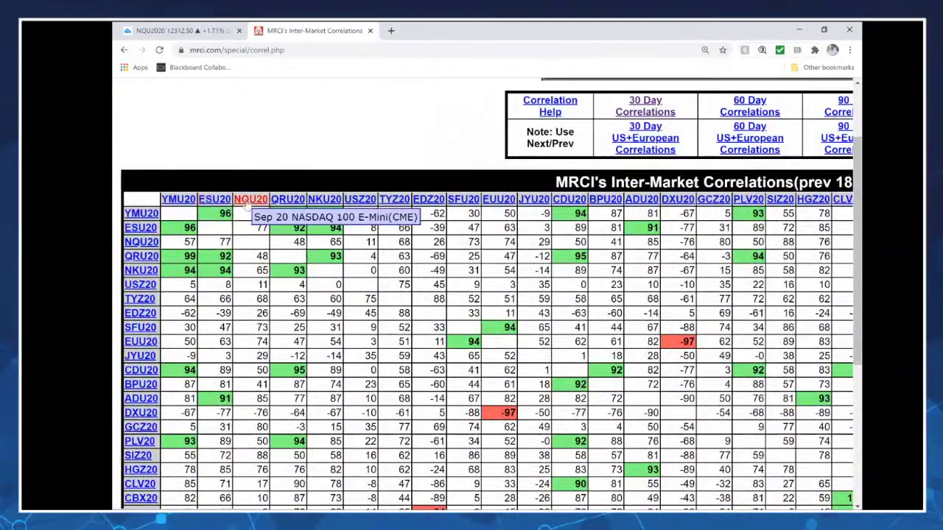
{"action": "scroll", "coordinate": [258, 232], "scroll_direction": "down", "scroll_amount": 1}
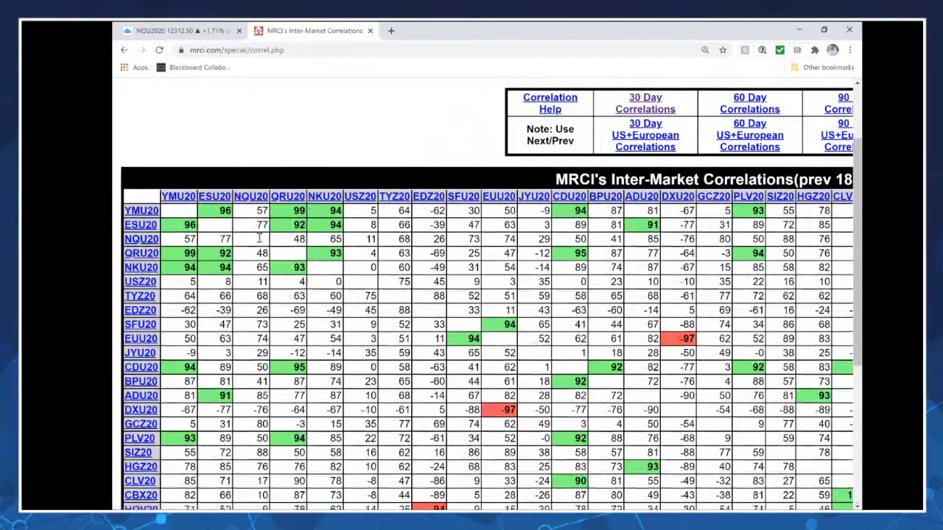
- Highlight DXU20's correlations with YMU20, ESU20 and NQU20 in the 180-day table, and open the 30 Day Correlations
{"action": "scroll", "coordinate": [259, 238], "scroll_direction": "down", "scroll_amount": 3}
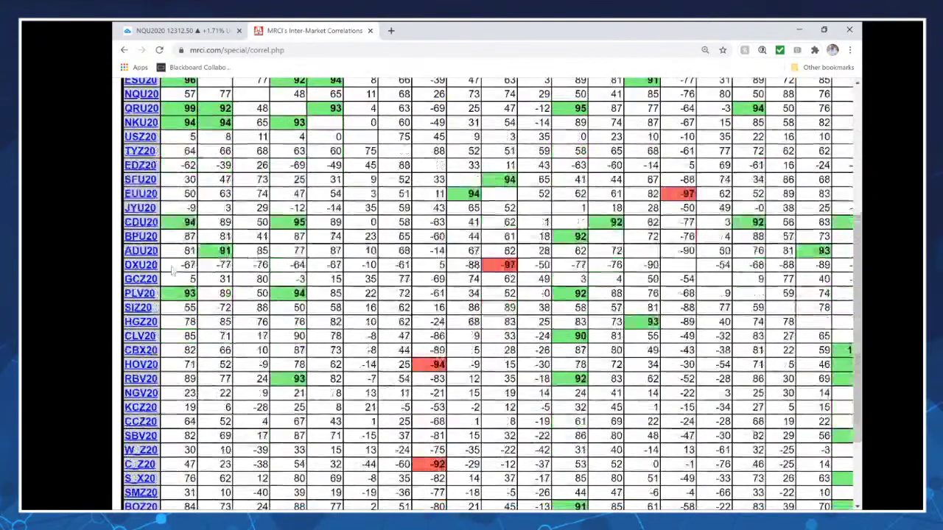
{"action": "left_click_drag", "start_coordinate": [177, 265], "coordinate": [271, 271]}
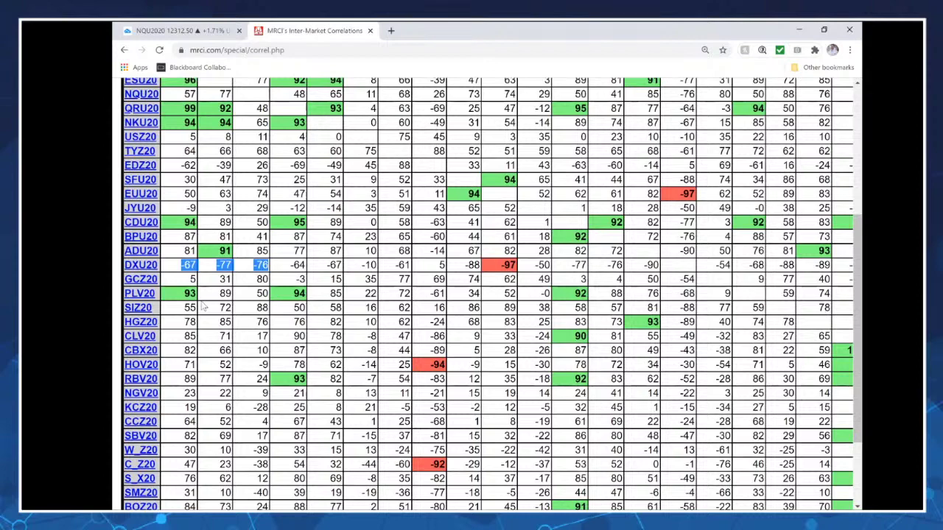
{"action": "scroll", "coordinate": [204, 309], "scroll_direction": "down", "scroll_amount": 1}
{"action": "scroll", "coordinate": [204, 311], "scroll_direction": "up", "scroll_amount": 2}
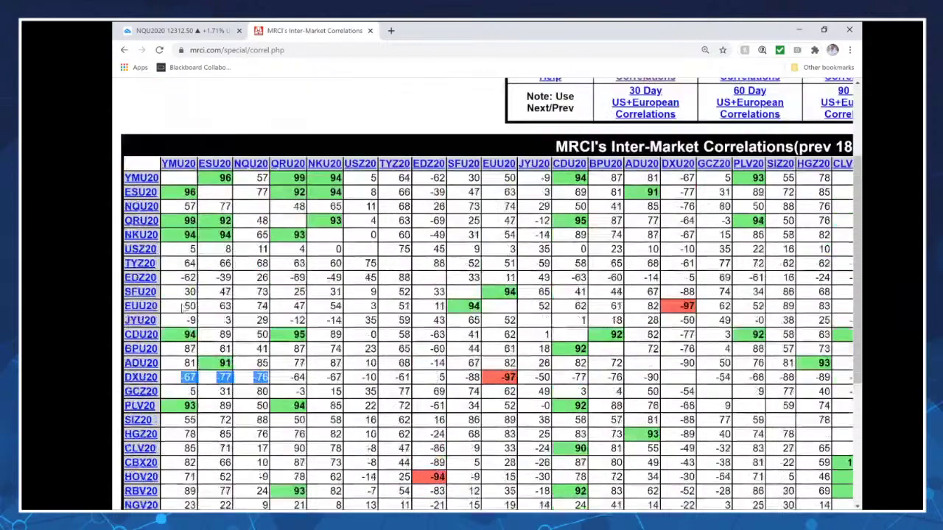
{"action": "scroll", "coordinate": [626, 122], "scroll_direction": "up", "scroll_amount": 1}
{"action": "left_click", "coordinate": [627, 117]}
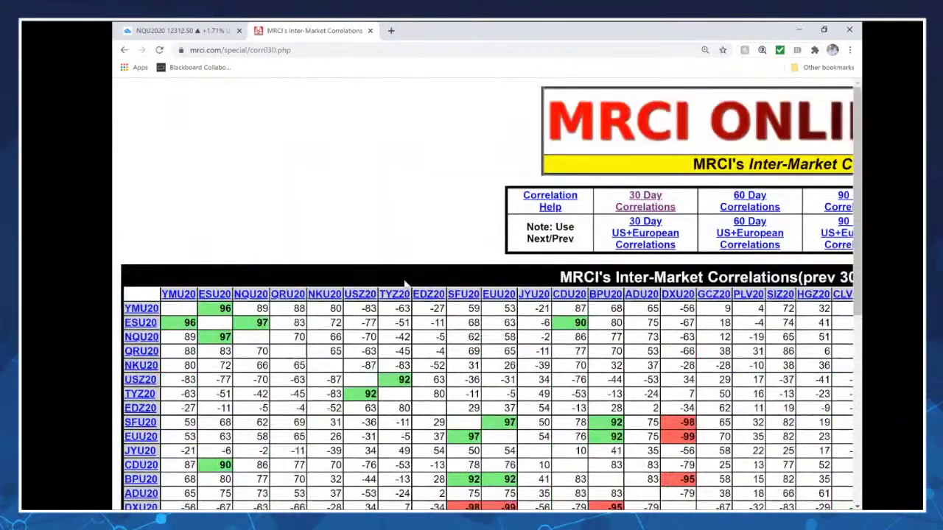
- Highlight the 30-day correlations of JYU20, followed by those of DXU20, with YMU20, ESU20 and NQU20
{"action": "scroll", "coordinate": [305, 329], "scroll_direction": "down", "scroll_amount": 1}
{"action": "scroll", "coordinate": [306, 327], "scroll_direction": "down", "scroll_amount": 2}
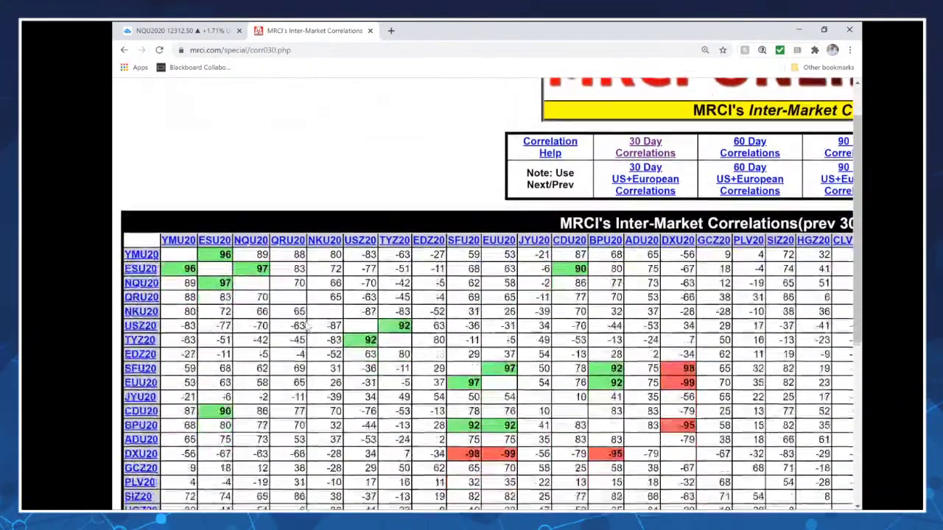
{"action": "scroll", "coordinate": [309, 318], "scroll_direction": "down", "scroll_amount": 3}
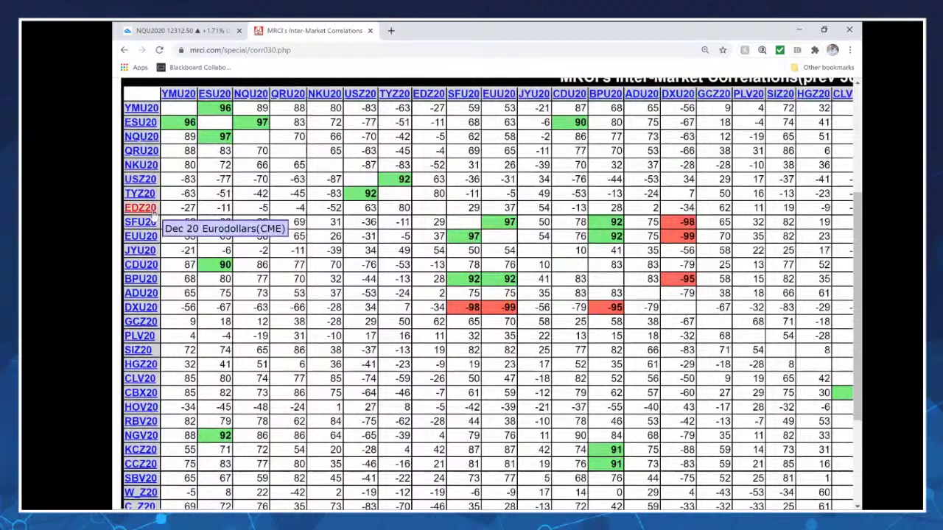
{"action": "left_click_drag", "start_coordinate": [179, 255], "coordinate": [263, 252]}
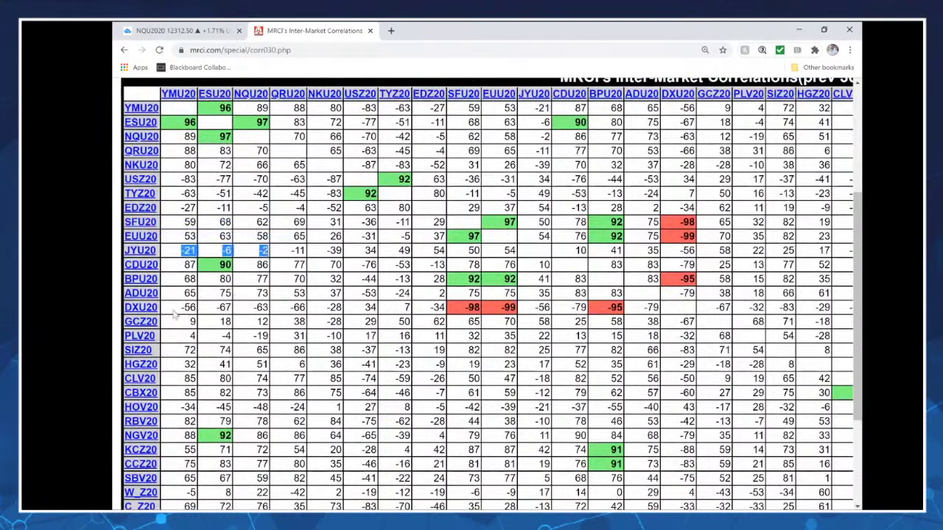
{"action": "left_click_drag", "start_coordinate": [175, 311], "coordinate": [268, 309]}
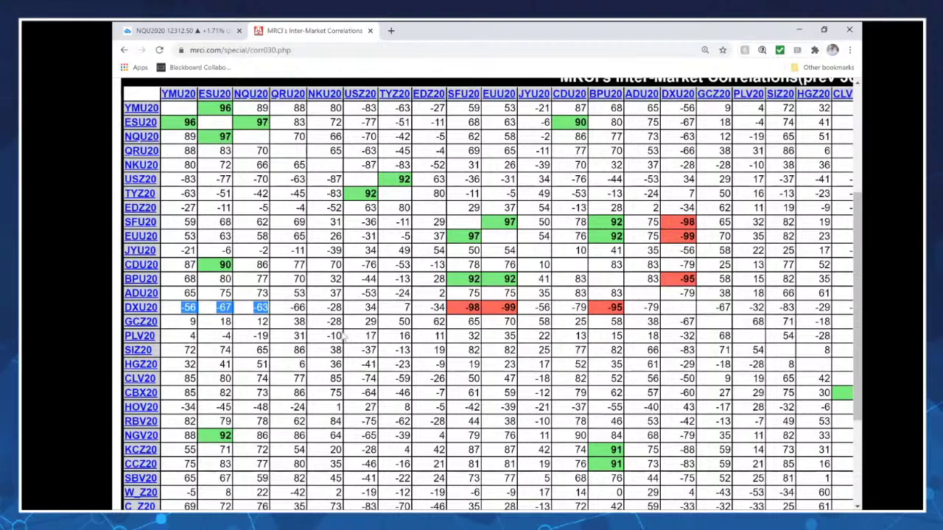
- Highlight LBU20's 30-day correlations with YMU20, ESU20 and NQU20, and switch back to the NQU2020 chart in TradingView
{"action": "scroll", "coordinate": [342, 334], "scroll_direction": "down", "scroll_amount": 1}
{"action": "scroll", "coordinate": [342, 334], "scroll_direction": "down", "scroll_amount": 5}
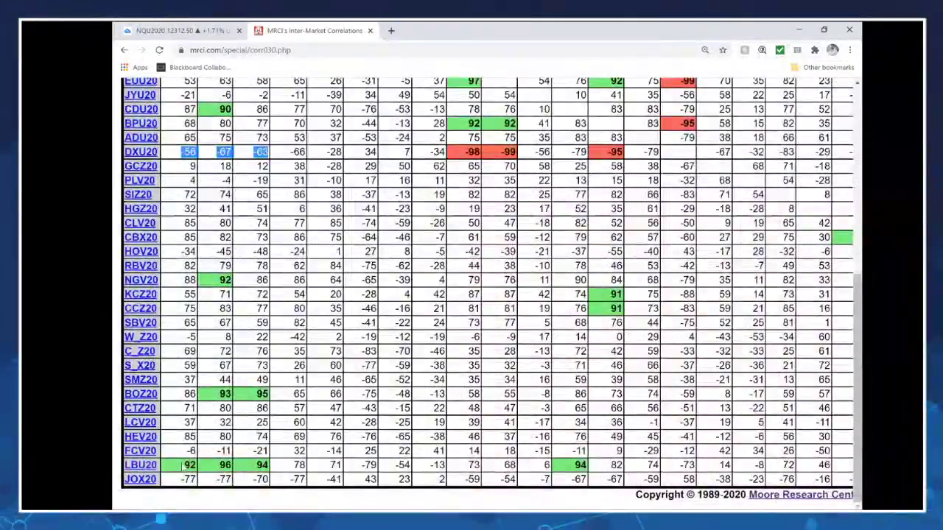
{"action": "left_click_drag", "start_coordinate": [168, 465], "coordinate": [272, 475]}
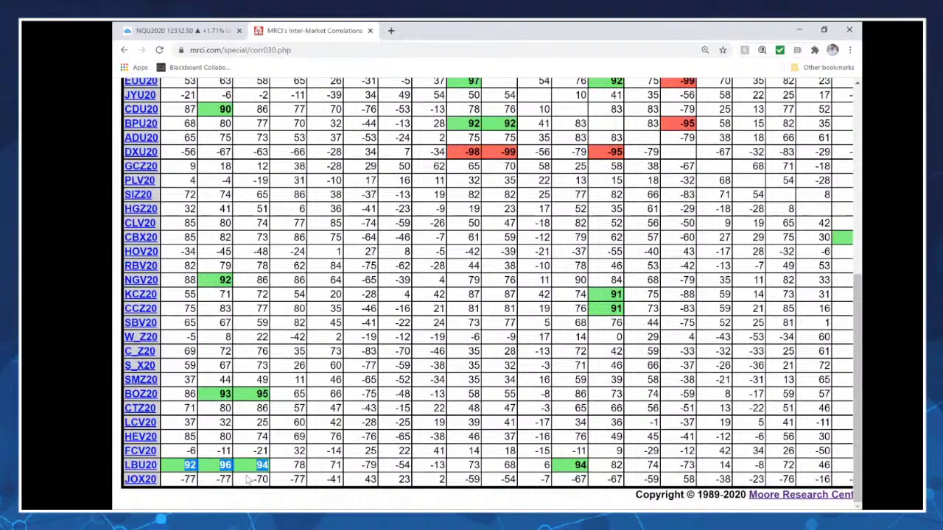
{"action": "left_click", "coordinate": [177, 36]}
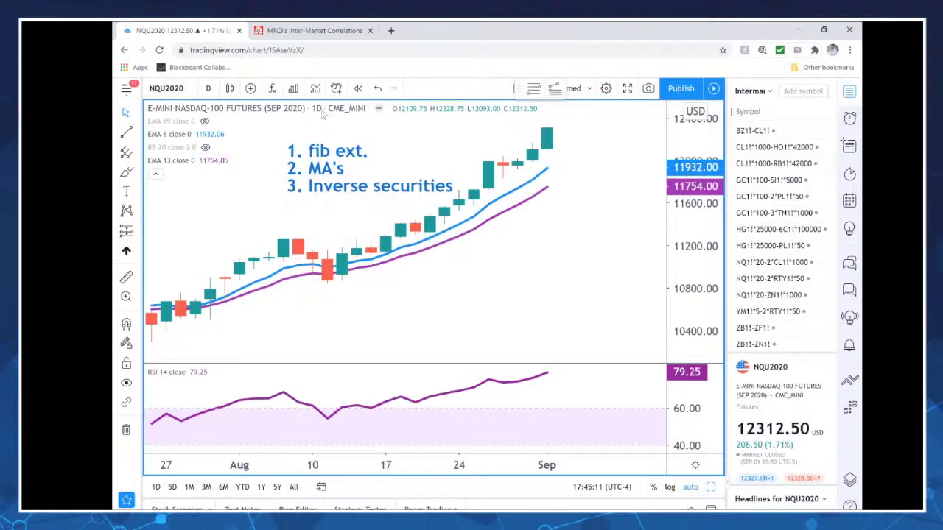